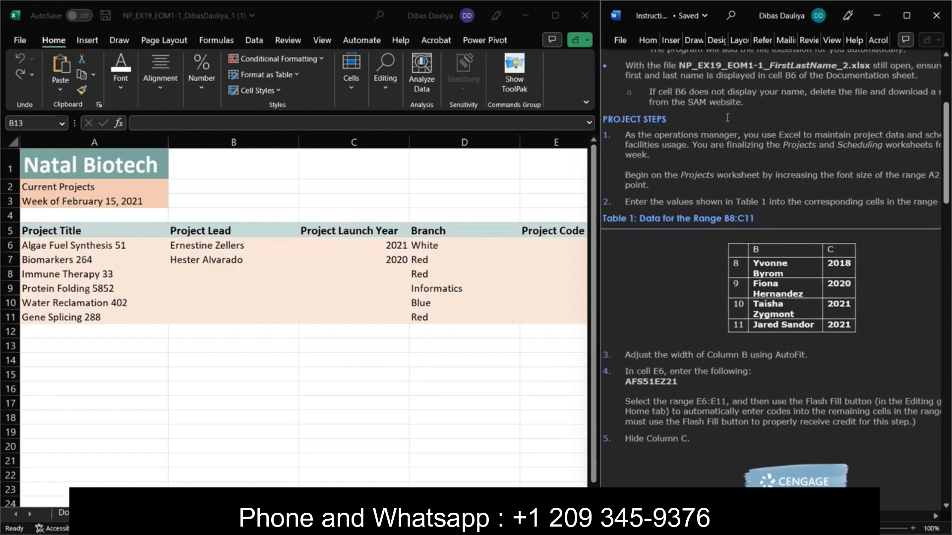
# - Set the font size of the range A2:A3 on the Projects worksheet to 12 points
pyautogui.hscroll(2, 780, 159)
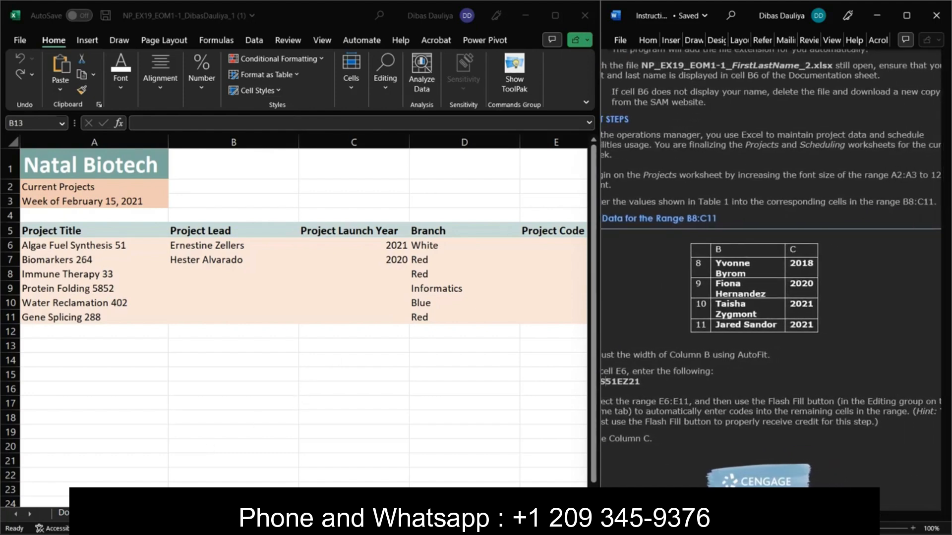
pyautogui.hscroll(4, 833, 184)
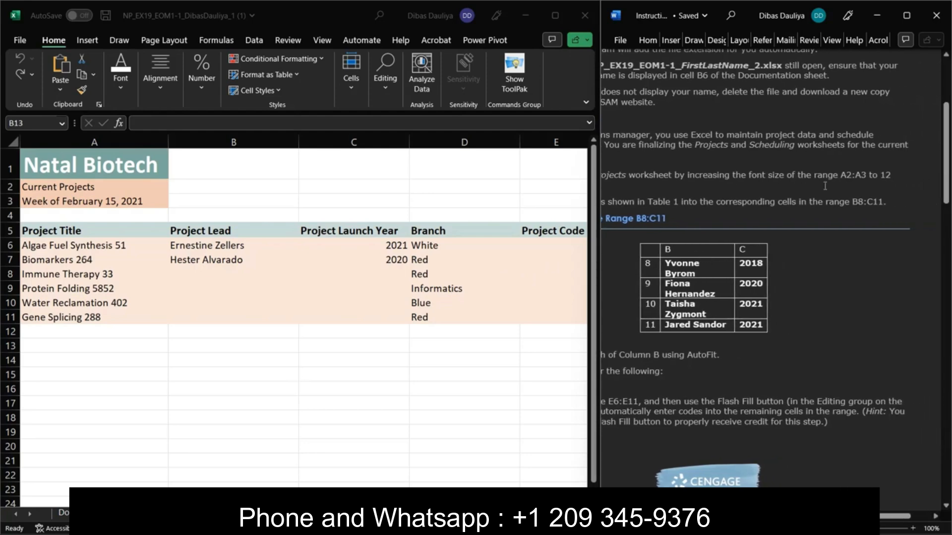
pyautogui.hscroll(-5, 825, 186)
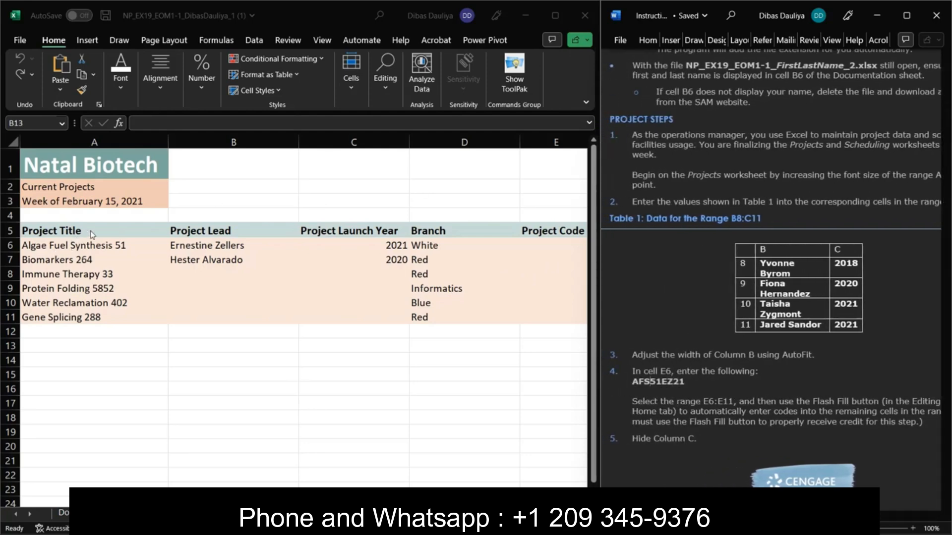
pyautogui.click(41, 188)
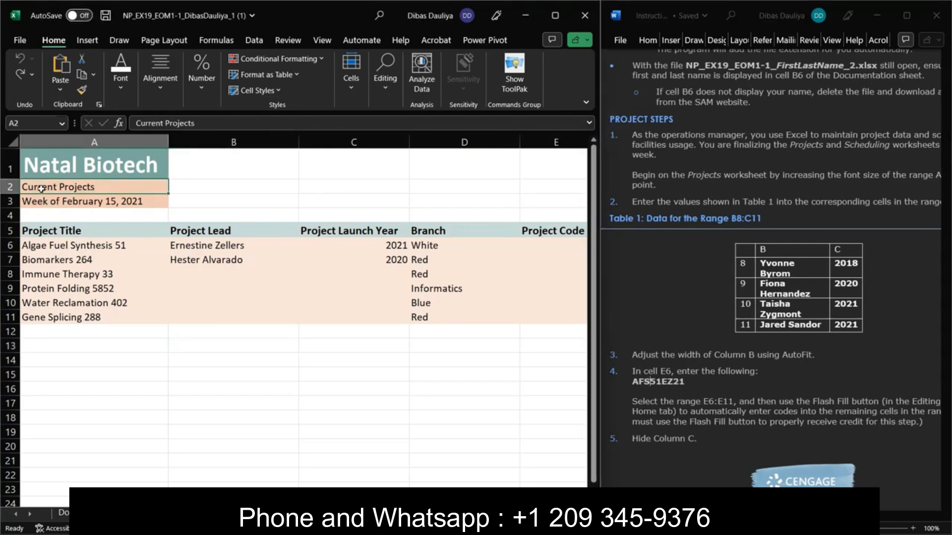
pyautogui.moveTo(42, 189); pyautogui.dragTo(41, 201)
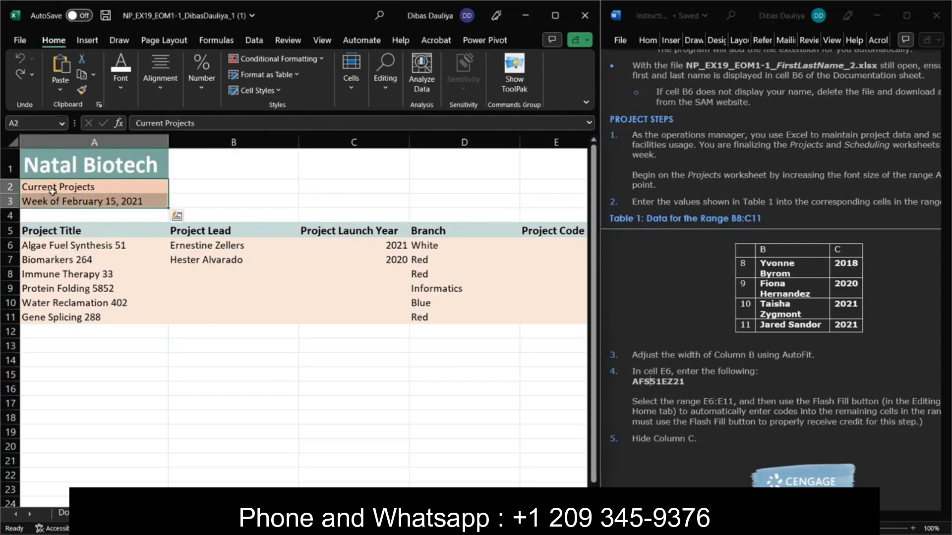
pyautogui.click(56, 191)
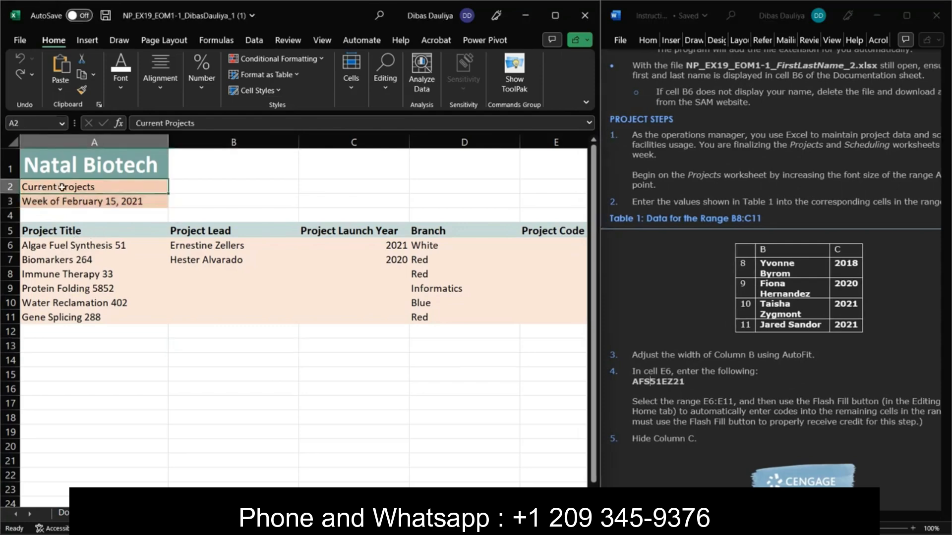
pyautogui.moveTo(62, 187); pyautogui.dragTo(62, 204)
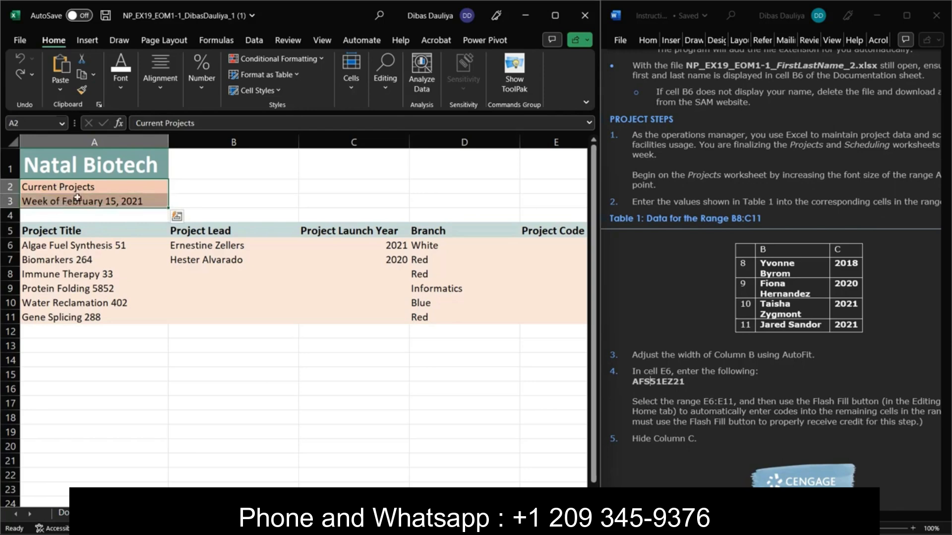
pyautogui.click(556, 15)
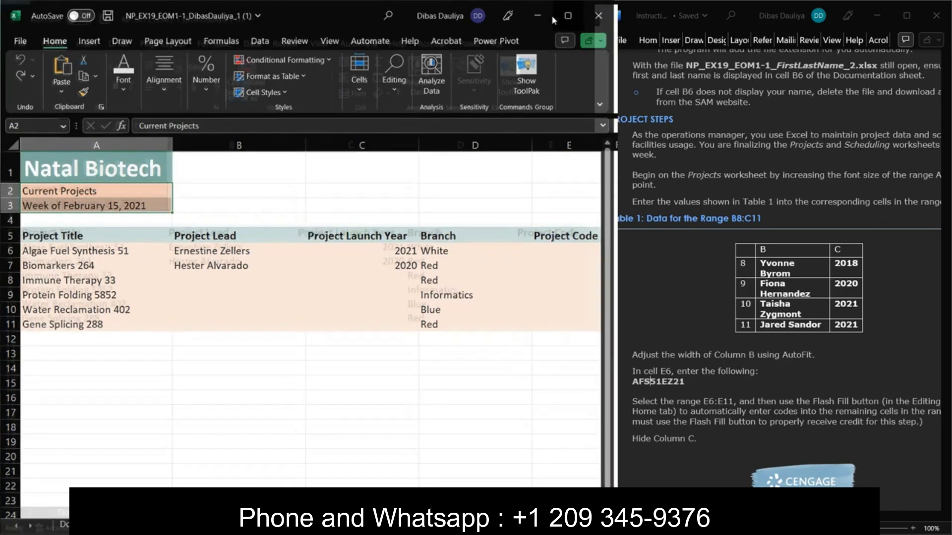
pyautogui.click(199, 63)
pyautogui.write('12')
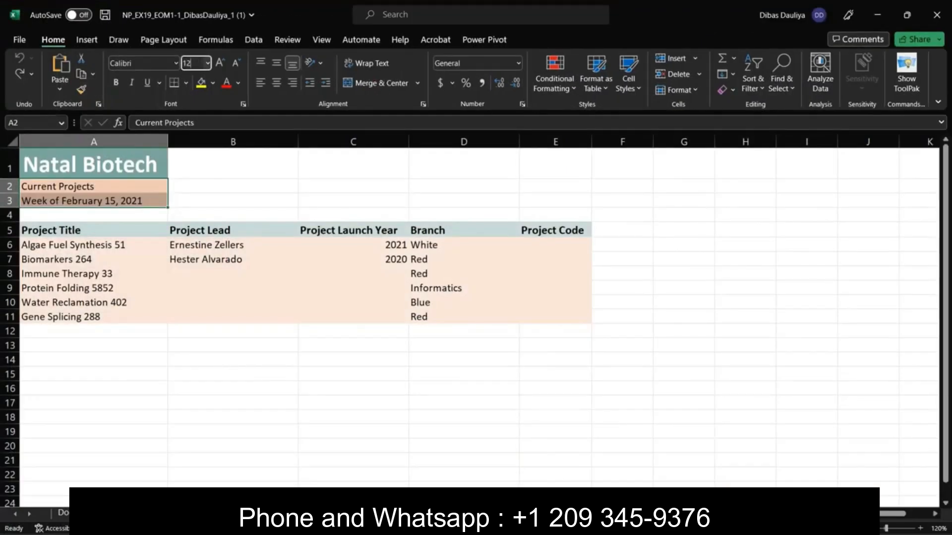
pyautogui.press('Return')
pyautogui.click(233, 200)
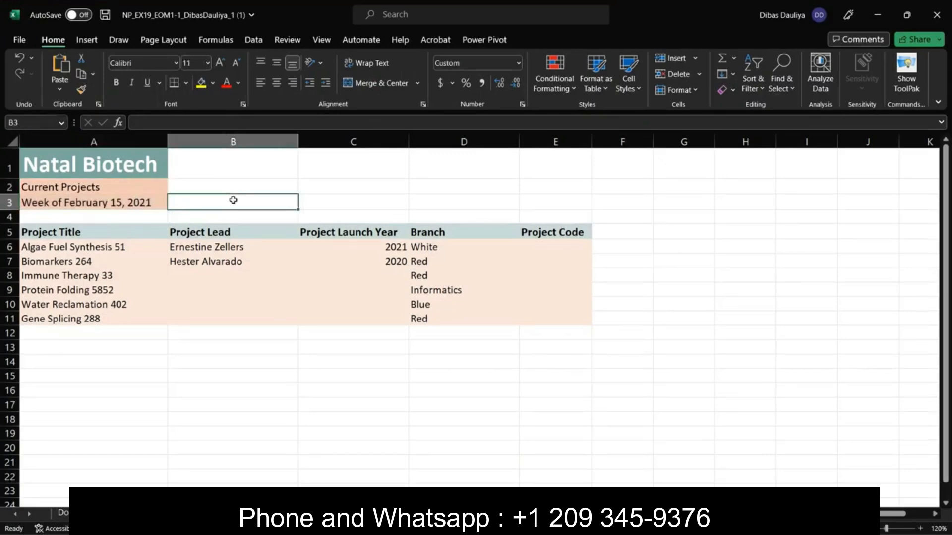
# - Copy the project lead's name for row 8 from Table 1 in the Word instructions document
pyautogui.press('super+Down')
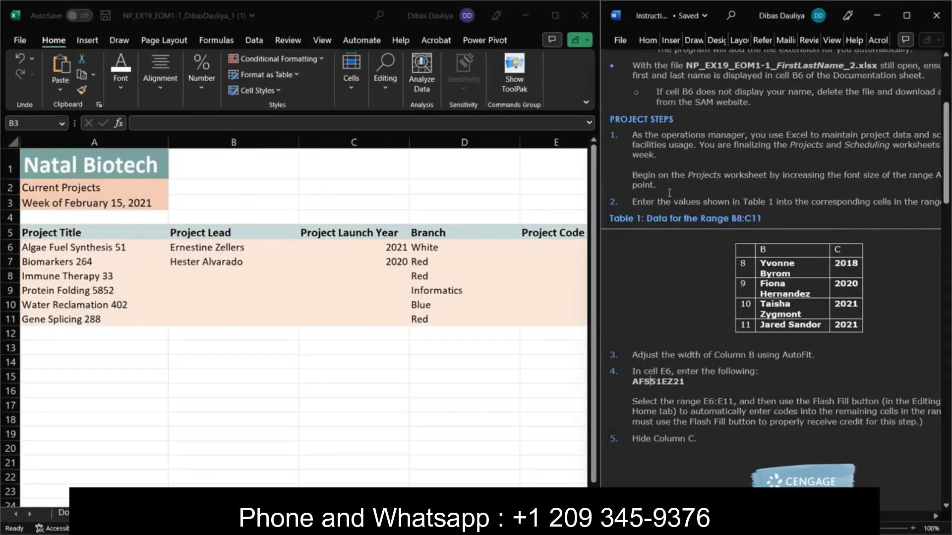
pyautogui.scroll(-2, 669, 193)
pyautogui.scroll(-1, 669, 193)
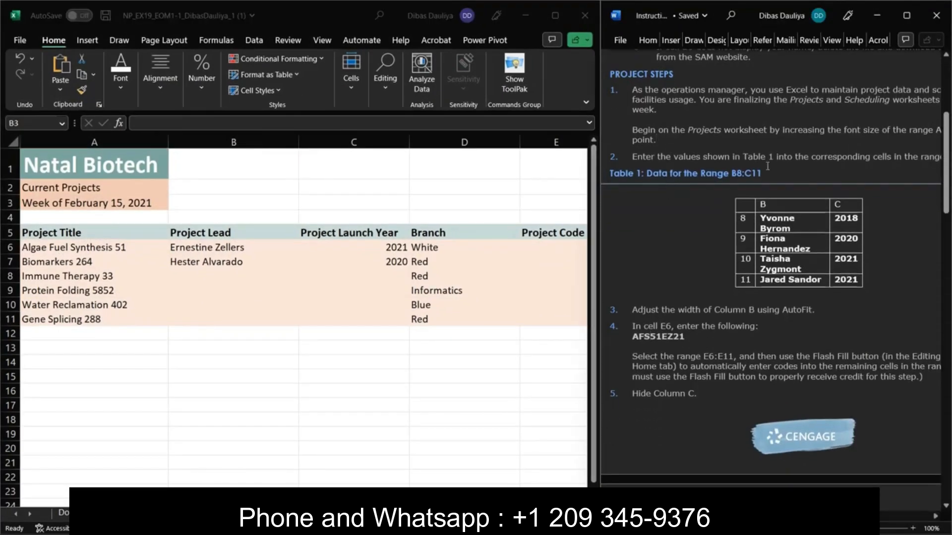
pyautogui.hscroll(3, 767, 166)
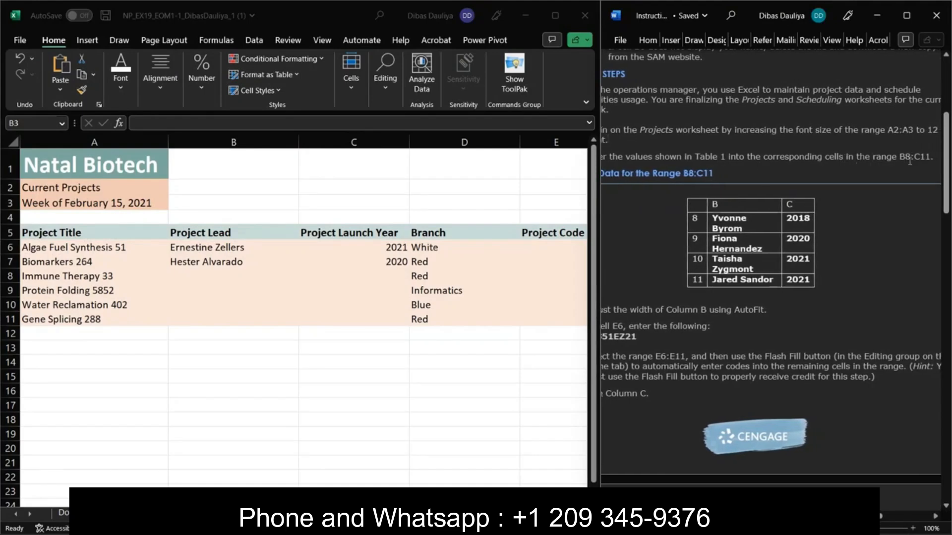
pyautogui.click(204, 277)
pyautogui.click(204, 277)
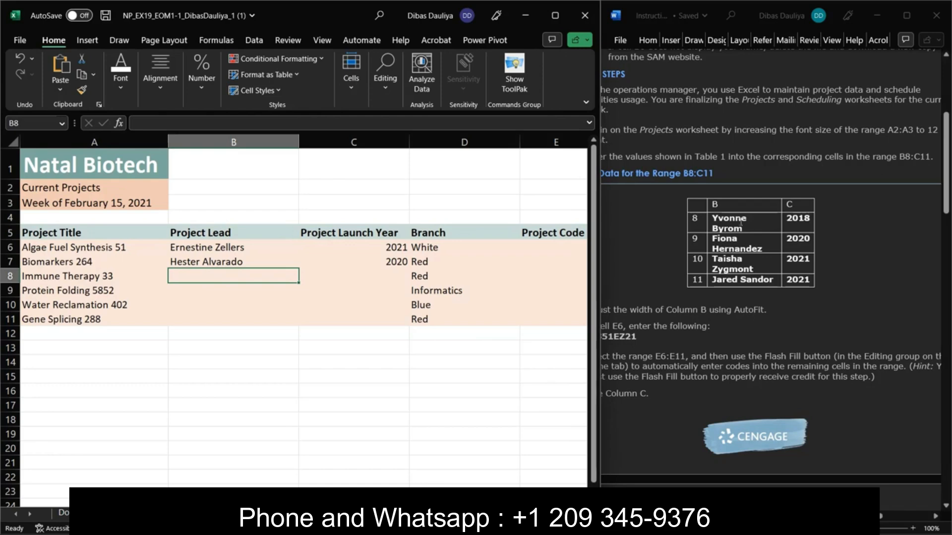
pyautogui.moveTo(712, 218); pyautogui.dragTo(745, 231)
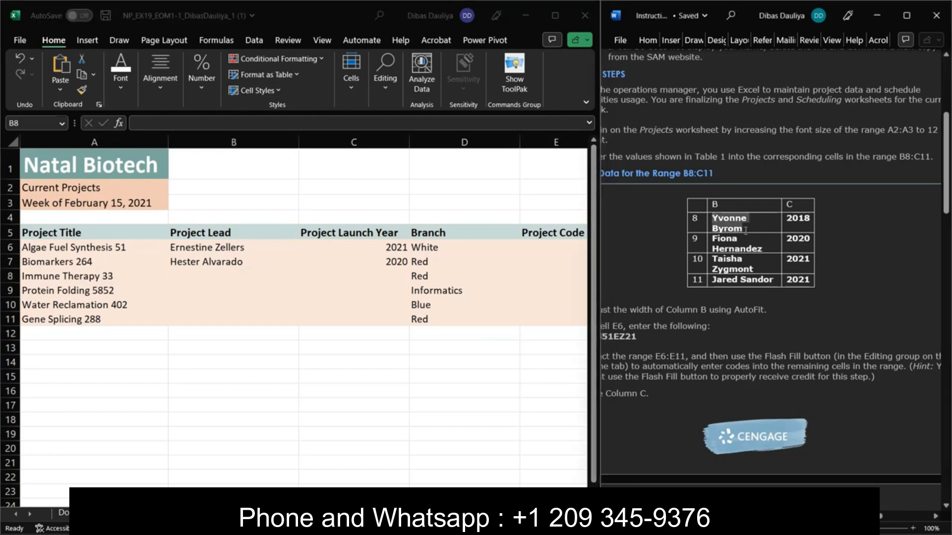
pyautogui.hotkey('ctrl', 'c')
# - Try pasting the copied project lead's name directly into cell B8 of the Excel worksheet, and undo the paste
pyautogui.click(185, 276)
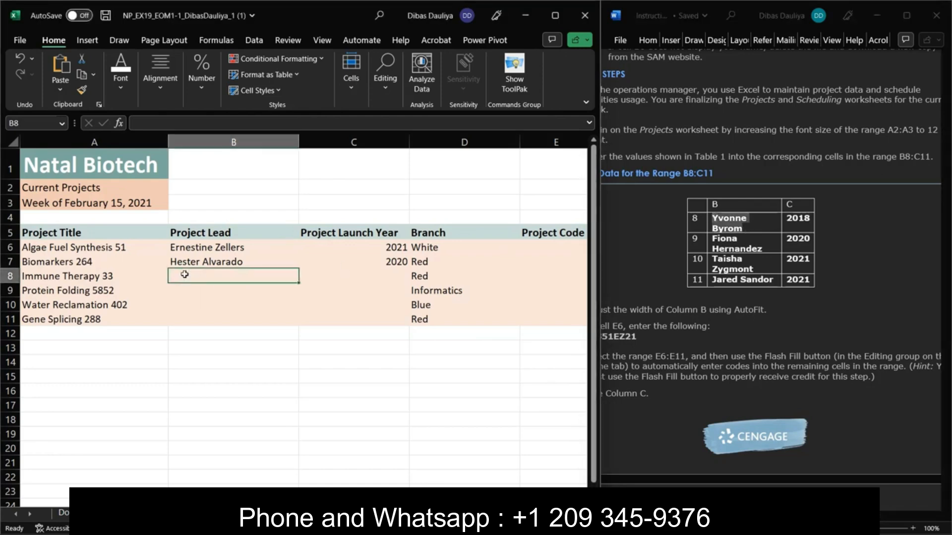
pyautogui.hotkey('ctrl', 'v')
pyautogui.click(207, 293)
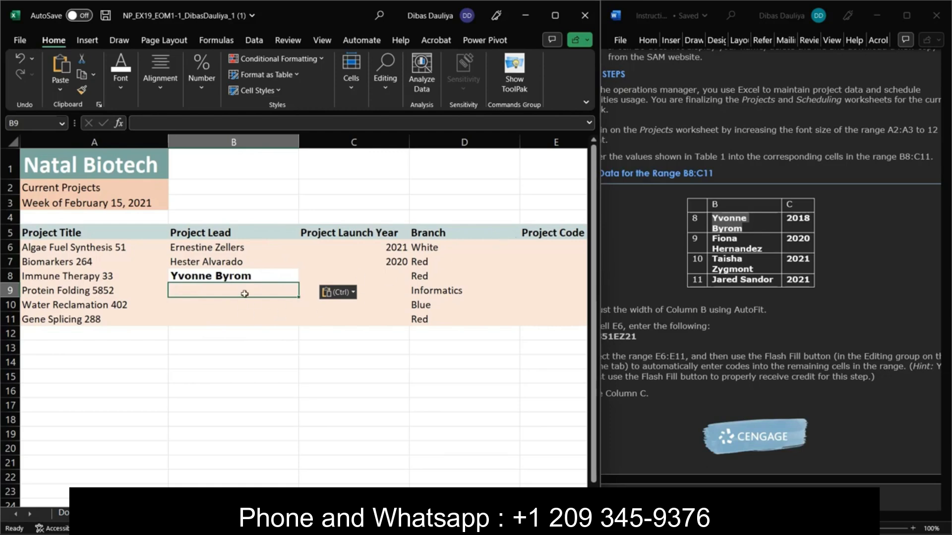
pyautogui.hotkey('ctrl', 'z')
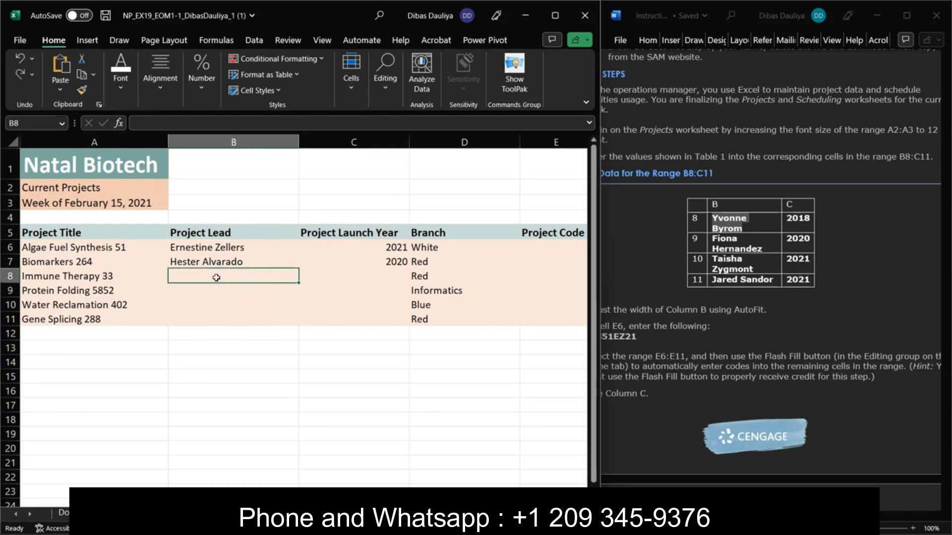
# - Enter the project leads' names from Table 1 rows 8 and 9 as unformatted text in cells B8 and B9
pyautogui.click(186, 128)
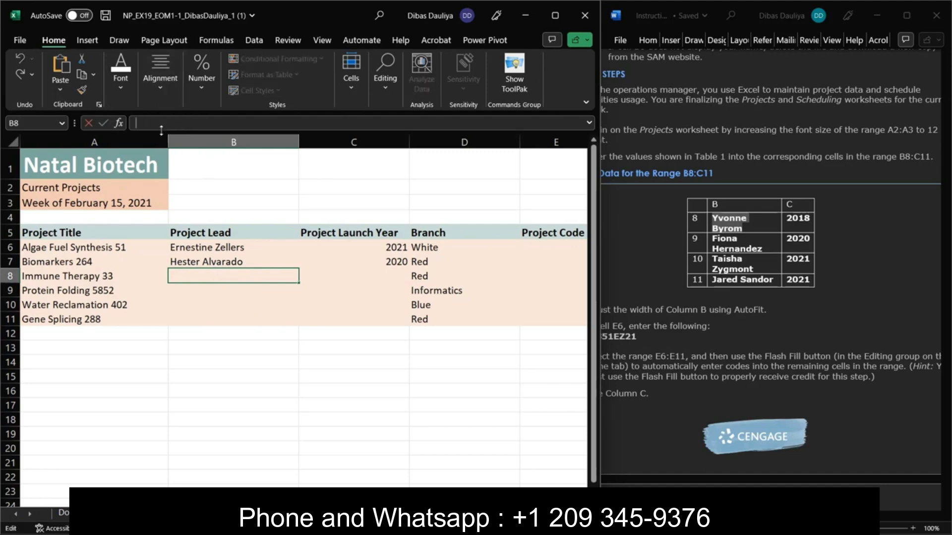
pyautogui.hotkey('ctrl', 'v')
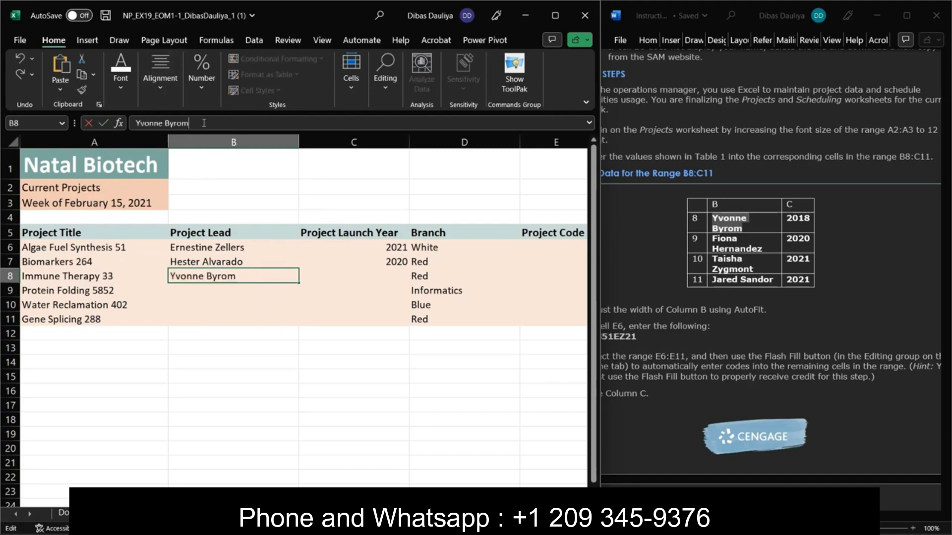
pyautogui.click(217, 304)
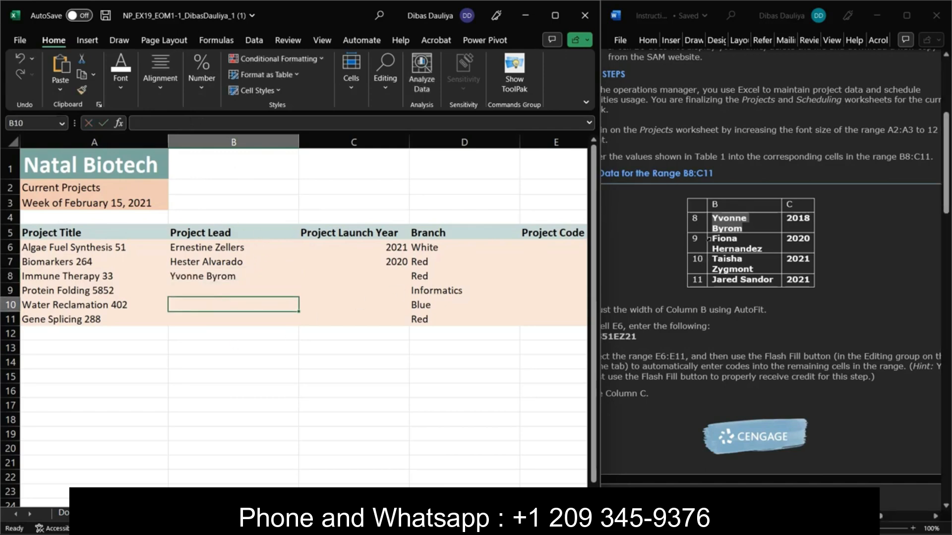
pyautogui.moveTo(712, 238); pyautogui.dragTo(762, 249)
pyautogui.click(200, 290)
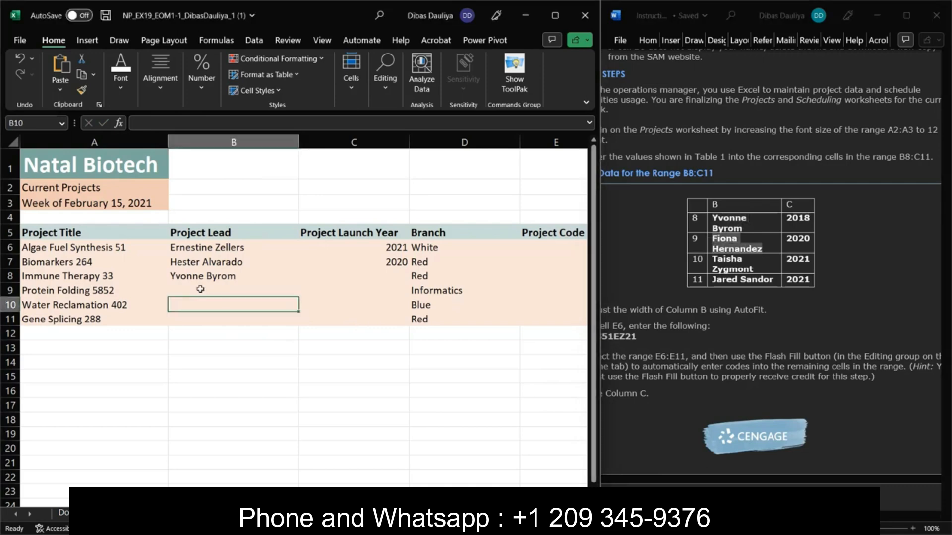
pyautogui.doubleClick(200, 289)
pyautogui.hotkey('ctrl', 'v')
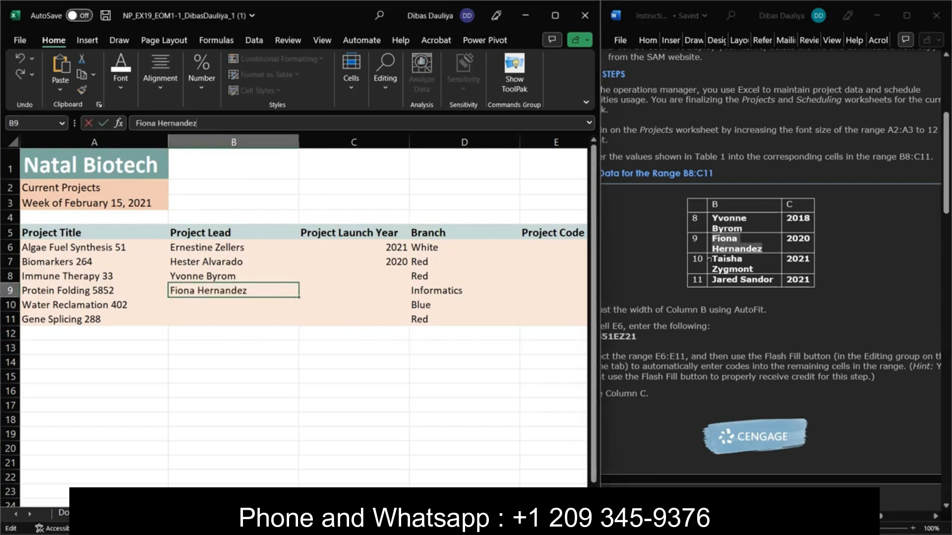
# - Copy the project leads' names from Table 1 rows 10 and 11 into cells B10 and B11 as unformatted text
pyautogui.moveTo(712, 258); pyautogui.dragTo(773, 280)
pyautogui.hotkey('ctrl', 'c')
pyautogui.click(191, 304)
pyautogui.hotkey('ctrl', 'v')
pyautogui.hotkey('ctrl', 'c')
pyautogui.click(201, 318)
pyautogui.click(202, 318)
pyautogui.hotkey('ctrl', 'v')
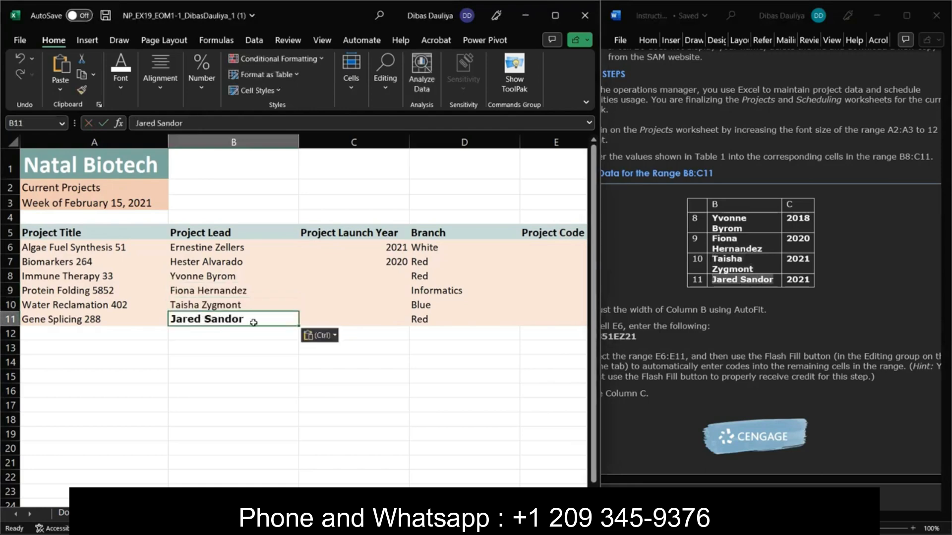
pyautogui.click(235, 125)
# - Enter the project launch years 2018, 2020, 2021 and 2021 in cells C8 through C11
pyautogui.click(392, 276)
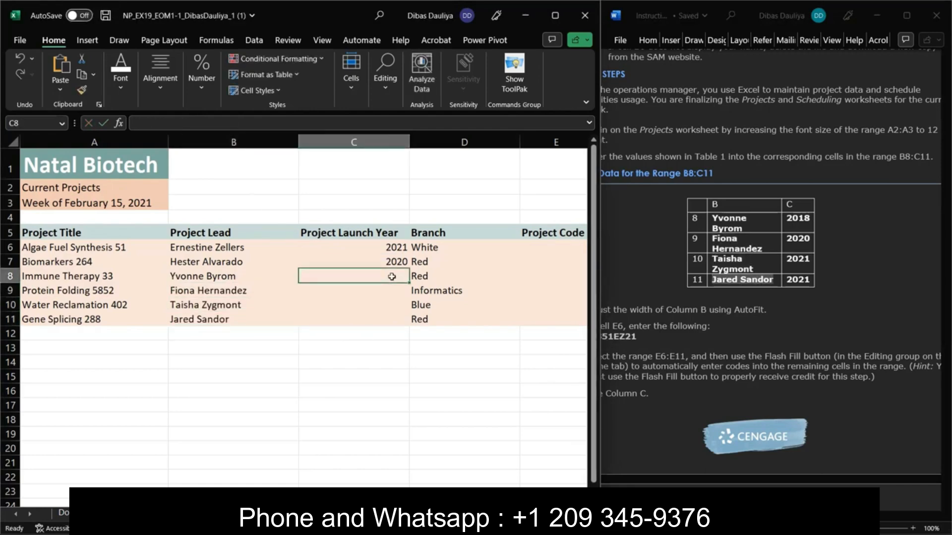
pyautogui.write('20')
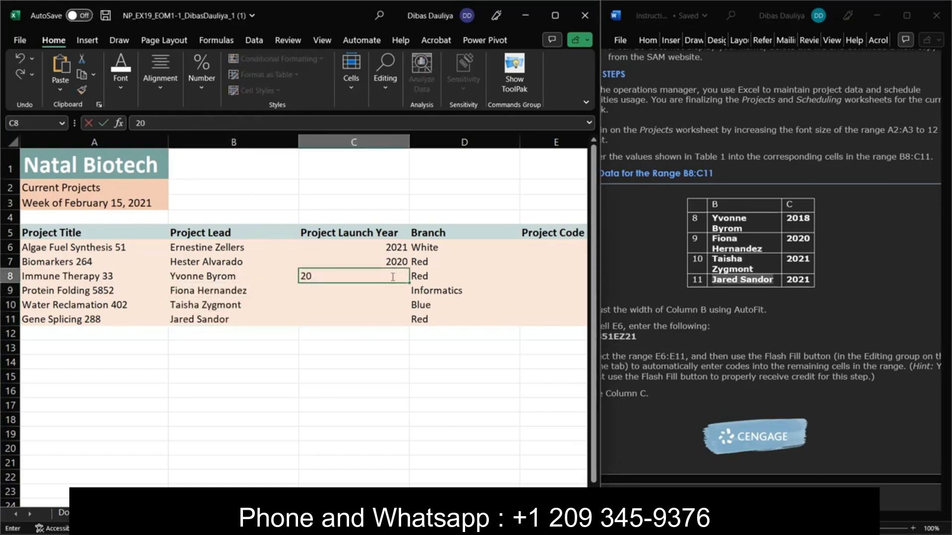
pyautogui.write('18')
pyautogui.press('Return')
pyautogui.write('2020')
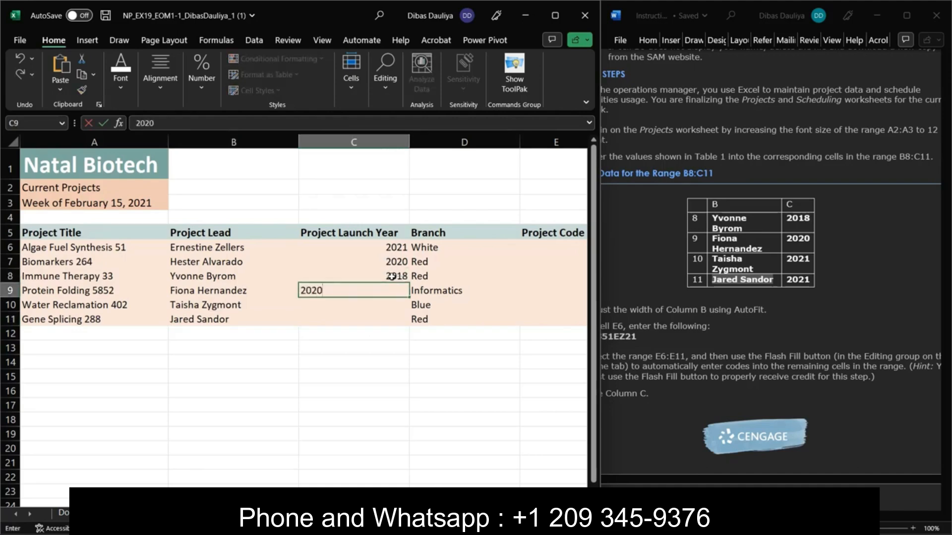
pyautogui.press('Return')
pyautogui.write('2021')
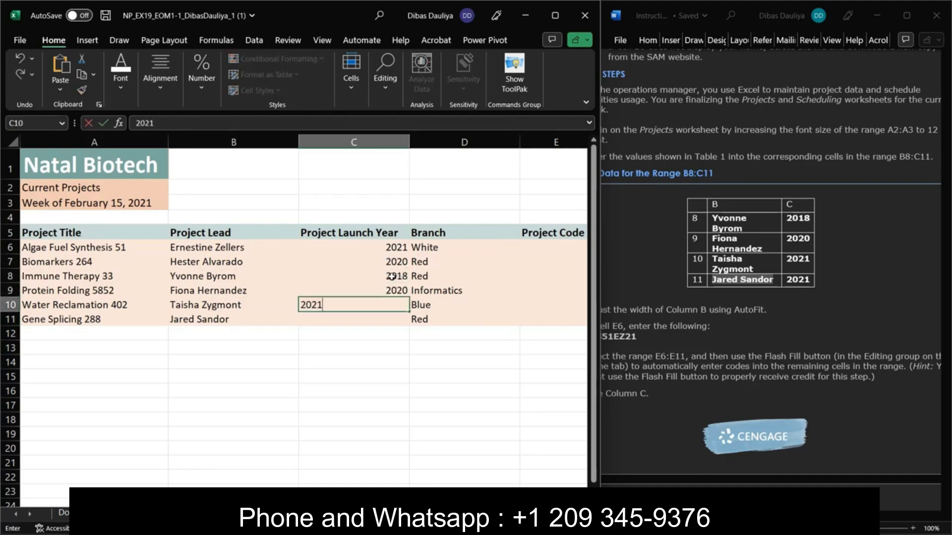
pyautogui.press('Return')
pyautogui.write('2021')
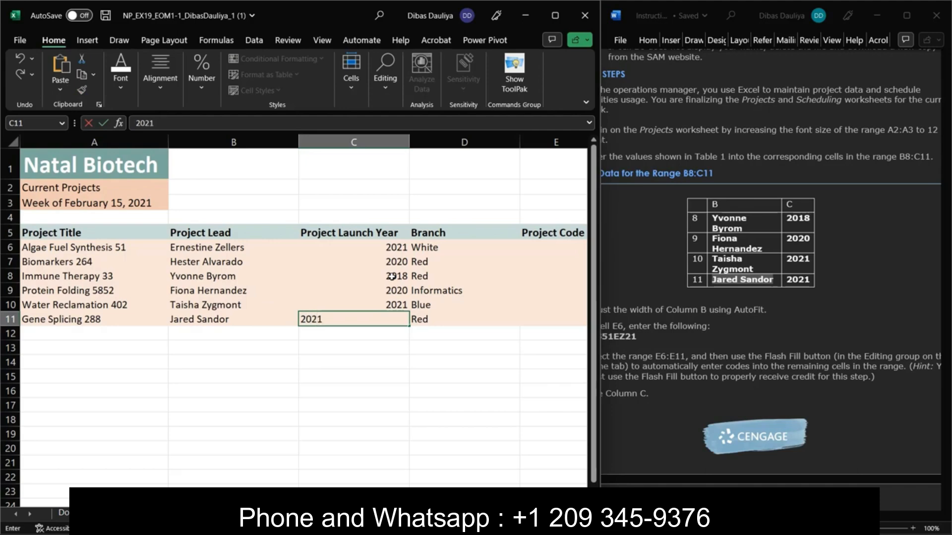
pyautogui.click(486, 375)
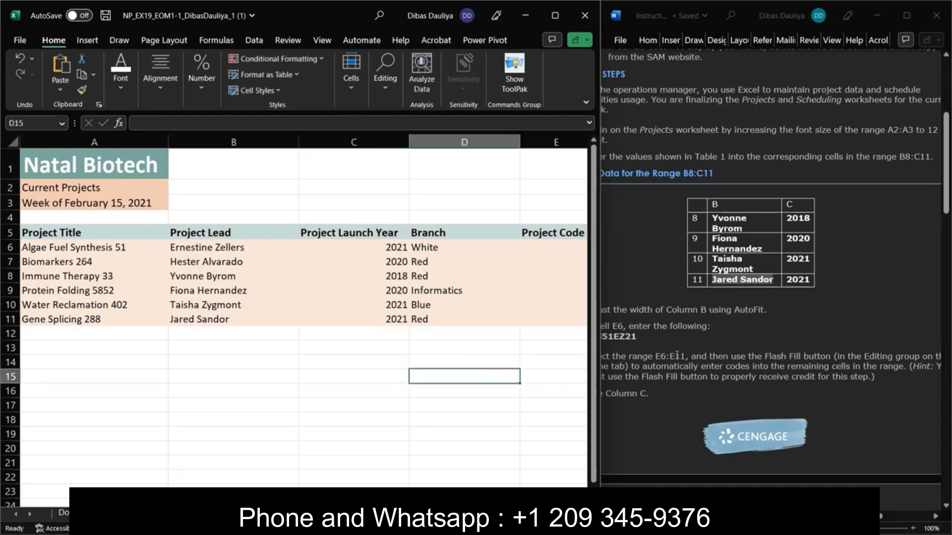
# - AutoFit the width of column B to its contents
pyautogui.hscroll(-3, 678, 355)
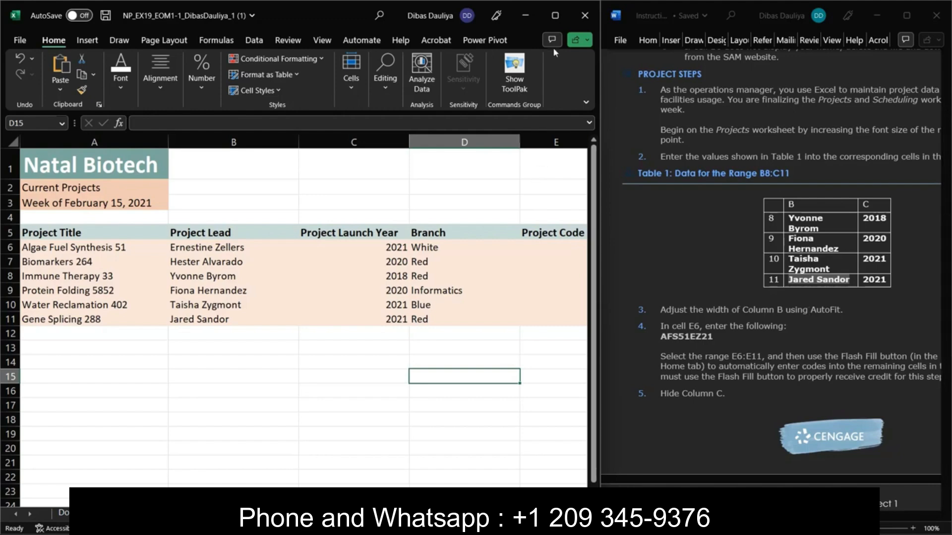
pyautogui.click(551, 16)
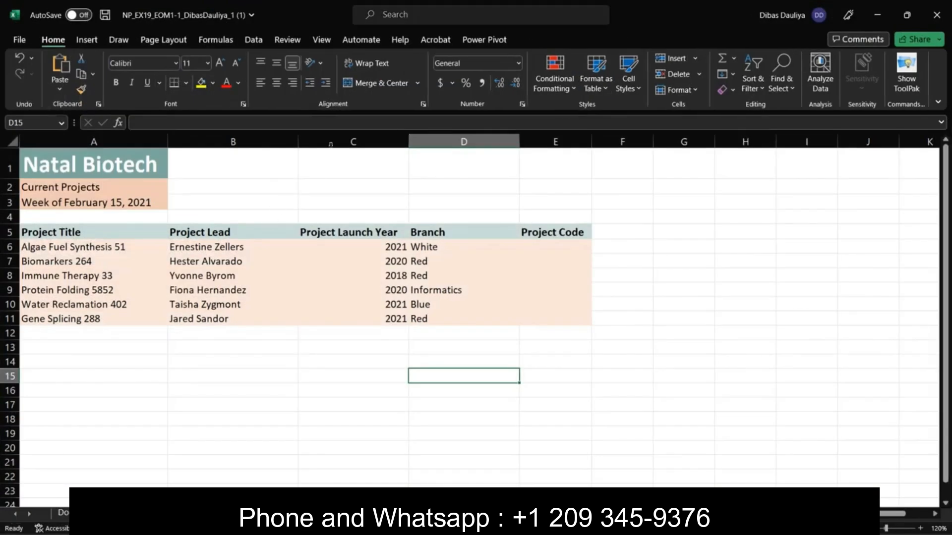
pyautogui.click(264, 234)
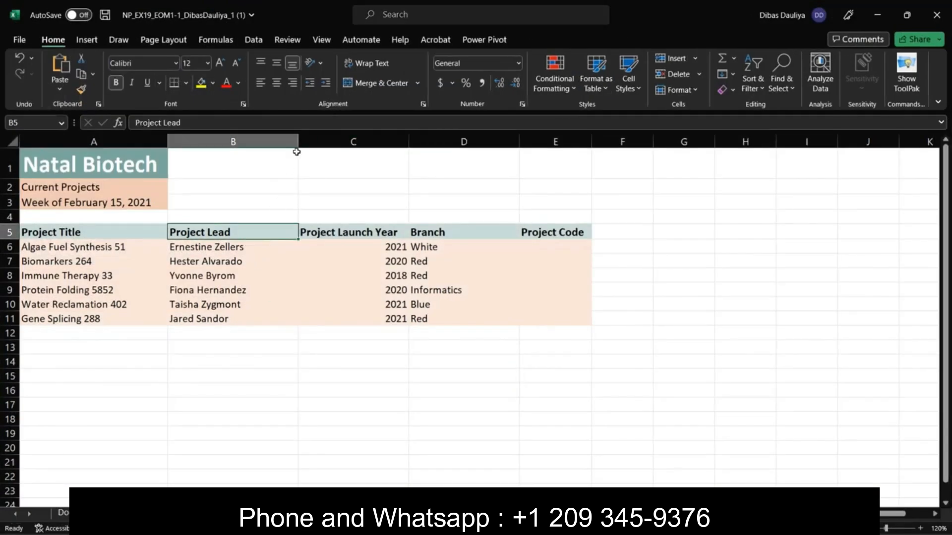
pyautogui.doubleClick(298, 141)
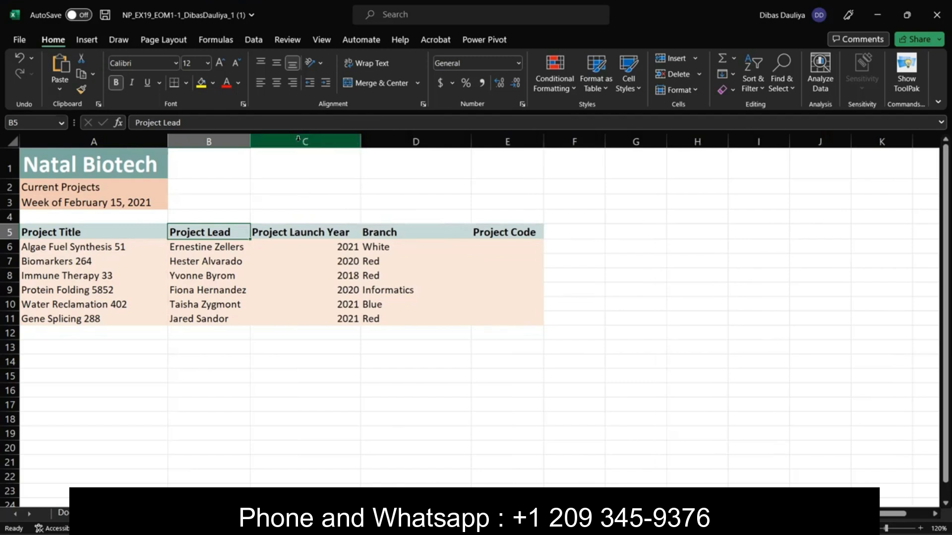
pyautogui.click(189, 415)
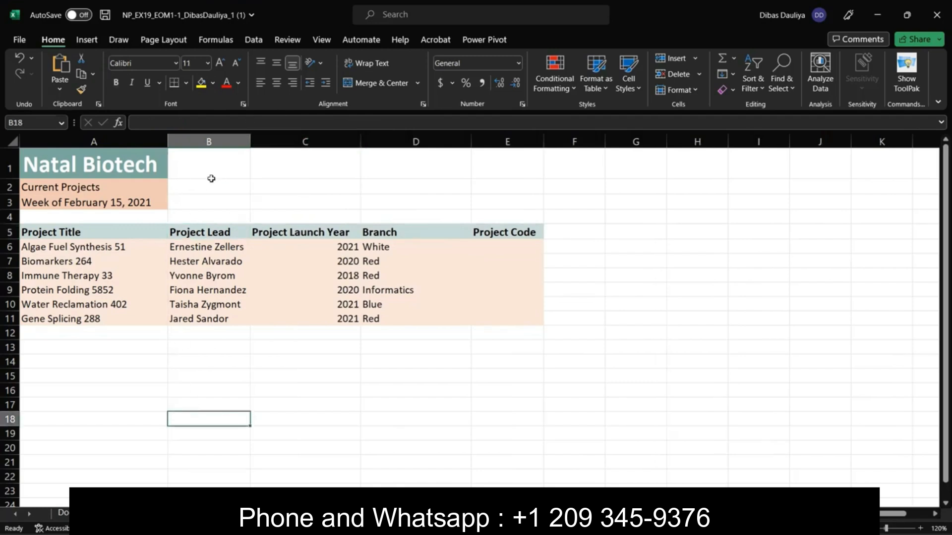
# - Undo the AutoFit on column B and reapply it to the whole column with the AutoFit Selection command
pyautogui.click(238, 197)
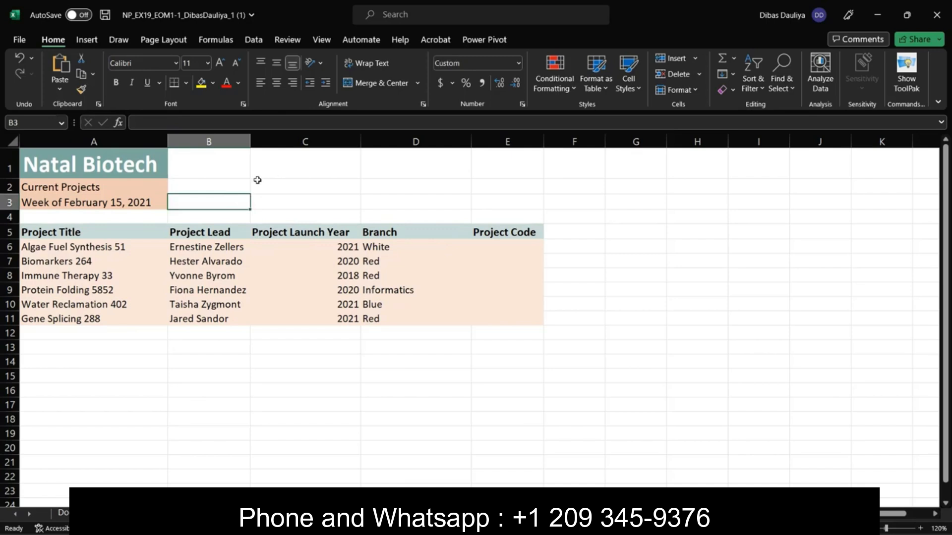
pyautogui.hotkey('ctrl', 'z')
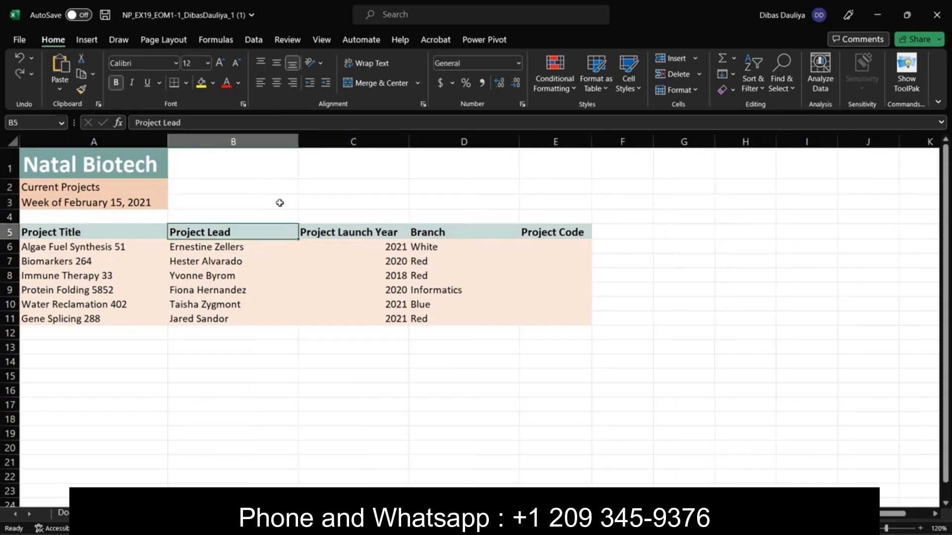
pyautogui.click(252, 136)
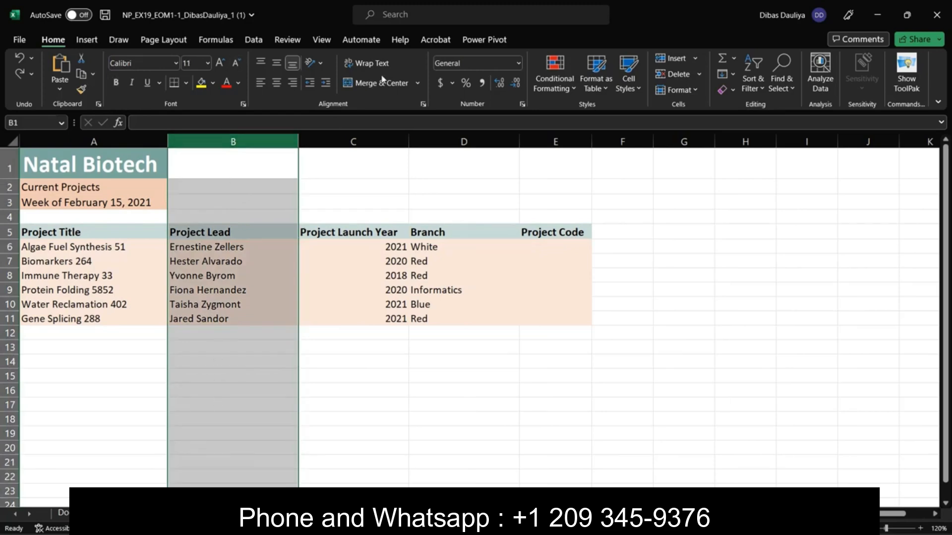
pyautogui.click(443, 15)
pyautogui.write('auto')
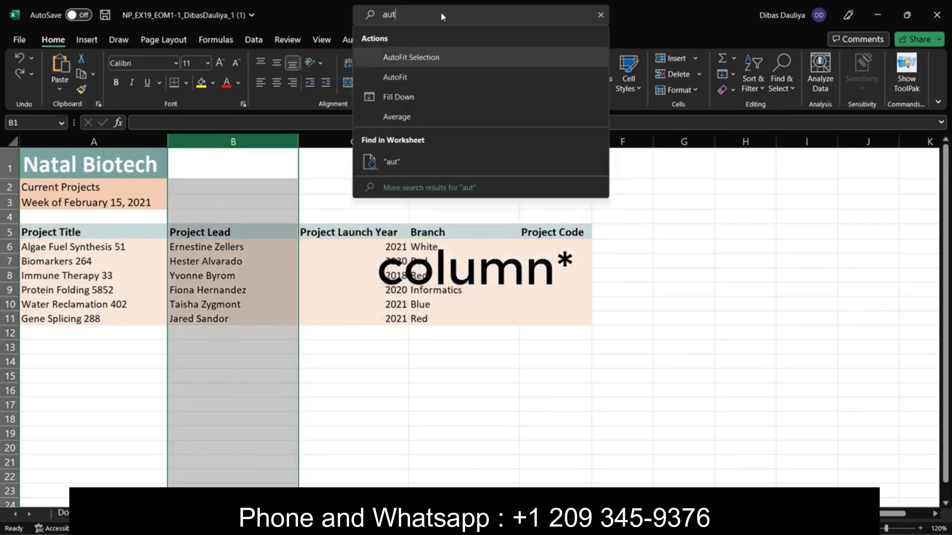
pyautogui.click(403, 58)
pyautogui.click(308, 349)
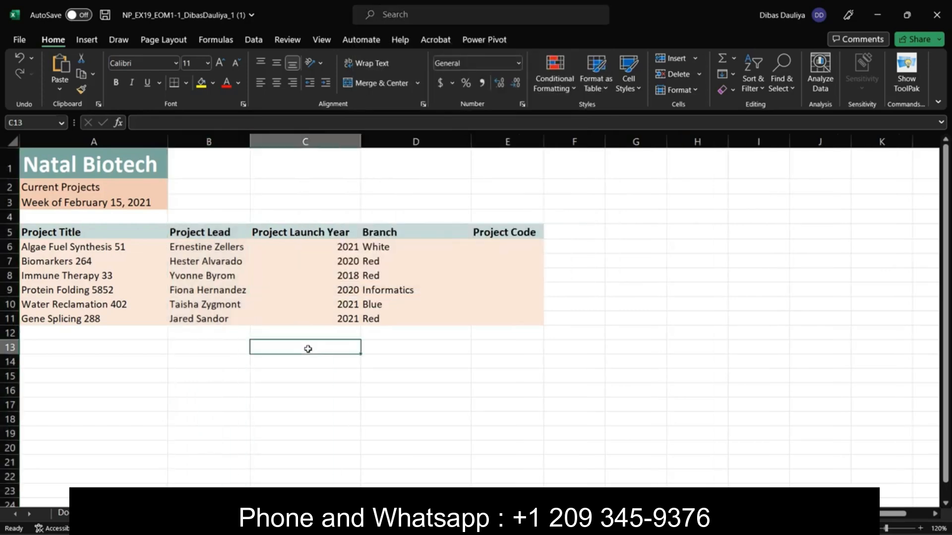
# - Copy the project code AFS51EZ21 from step 4 of the Word instructions into cell E6 of the worksheet
pyautogui.press('super+Left')
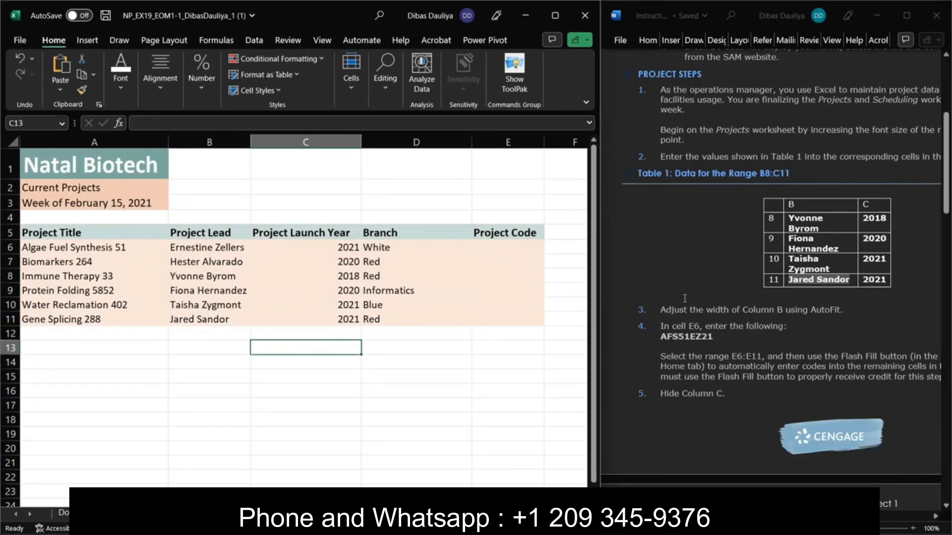
pyautogui.scroll(-2, 687, 304)
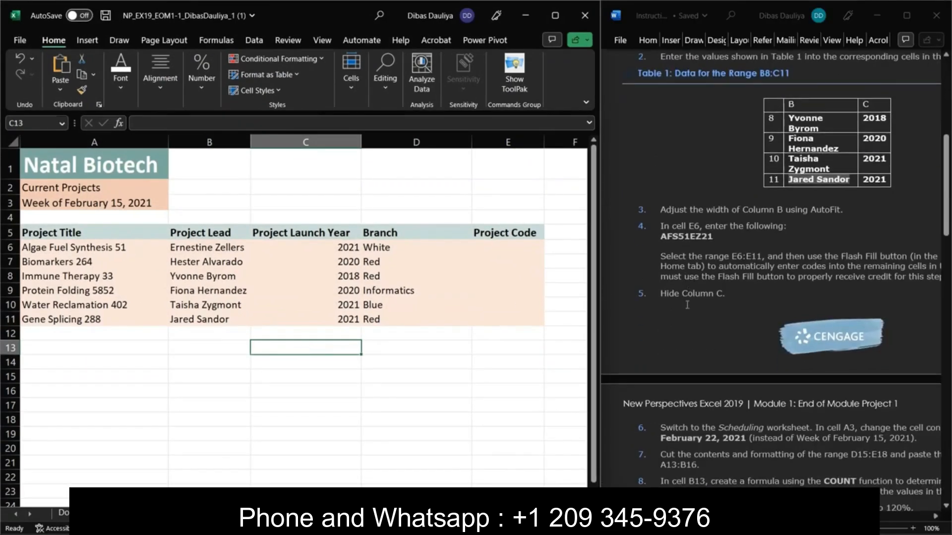
pyautogui.doubleClick(677, 235)
pyautogui.hotkey('ctrl', 'c')
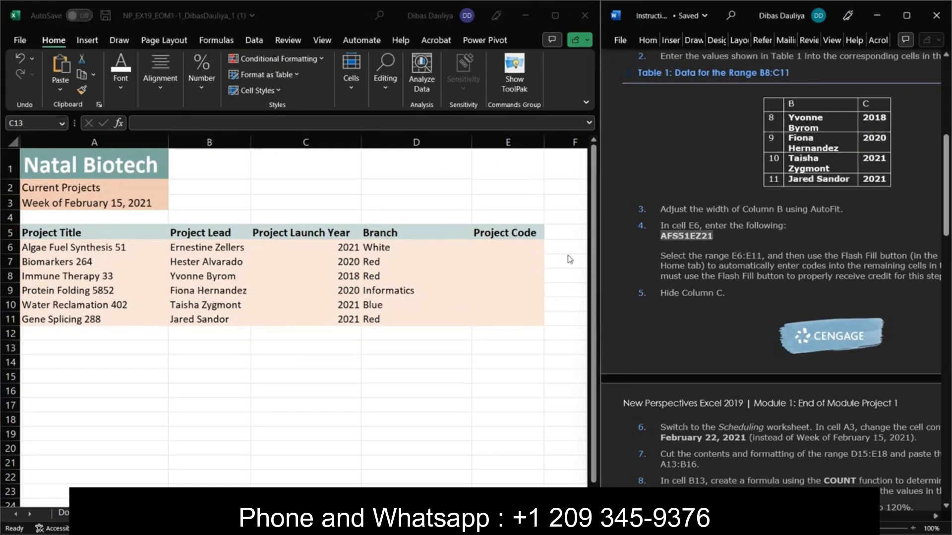
pyautogui.click(496, 243)
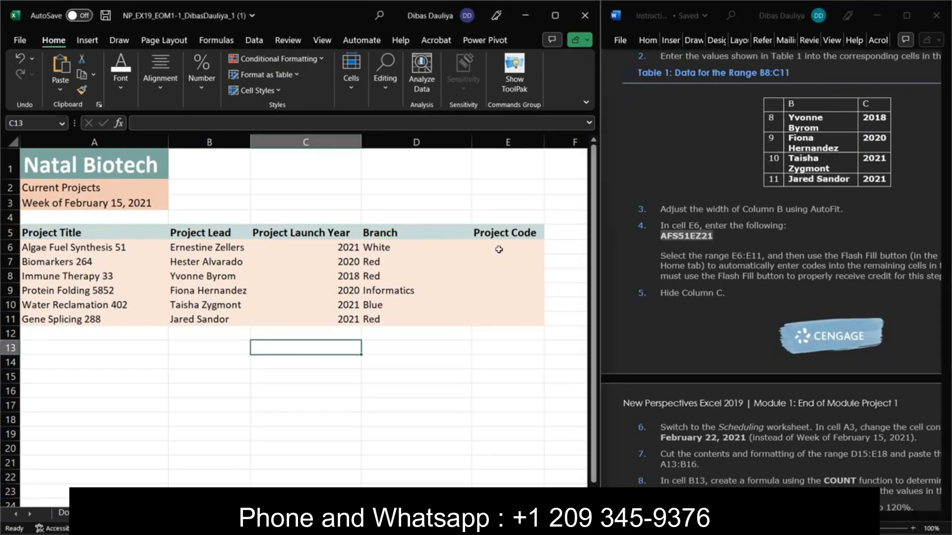
pyautogui.click(498, 249)
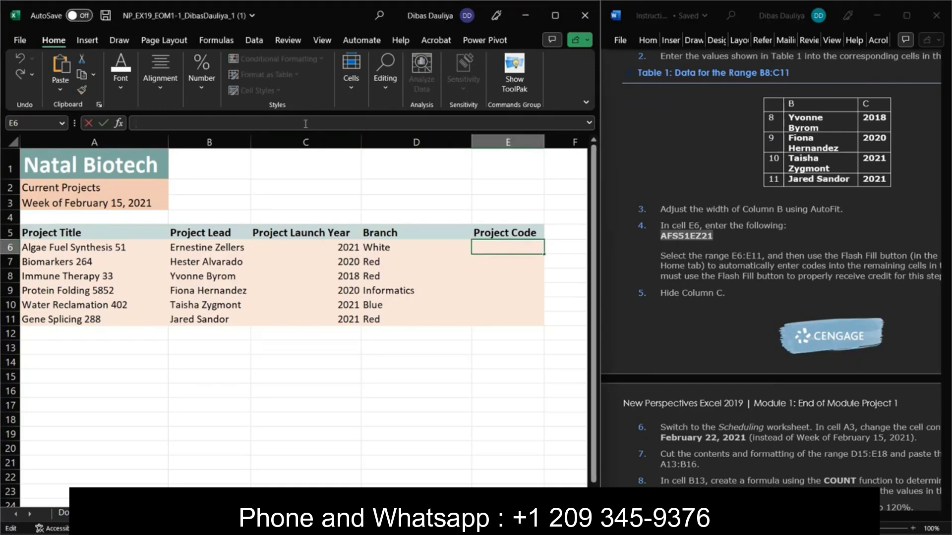
pyautogui.hotkey('ctrl', 'v')
pyautogui.click(520, 200)
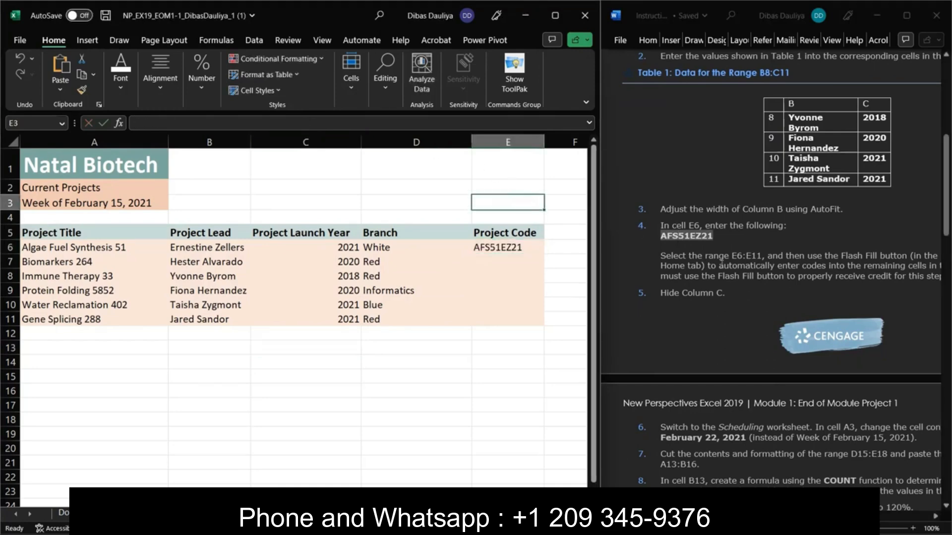
# - Read the rest of instruction step 4 on using Flash Fill for the range E6:E11
pyautogui.hscroll(3, 727, 272)
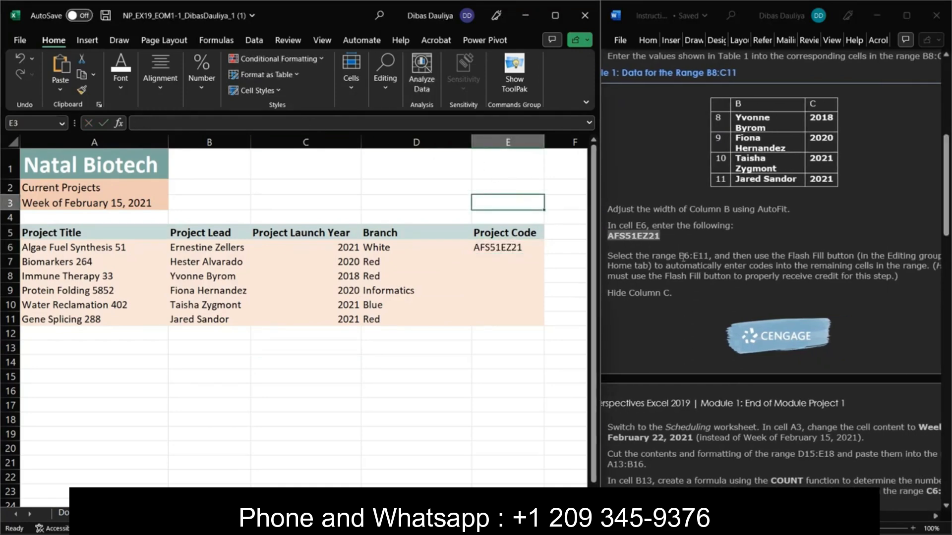
pyautogui.hscroll(4, 828, 258)
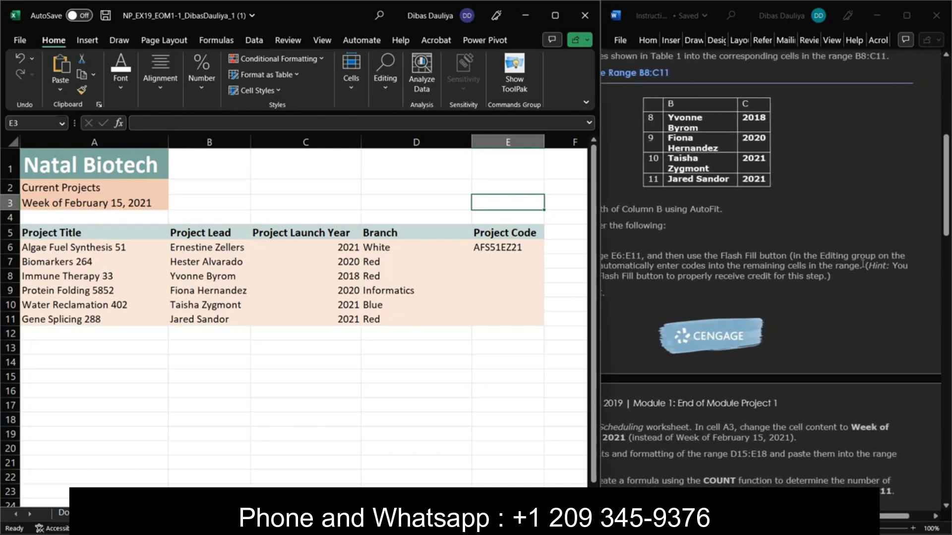
pyautogui.hscroll(-5, 863, 263)
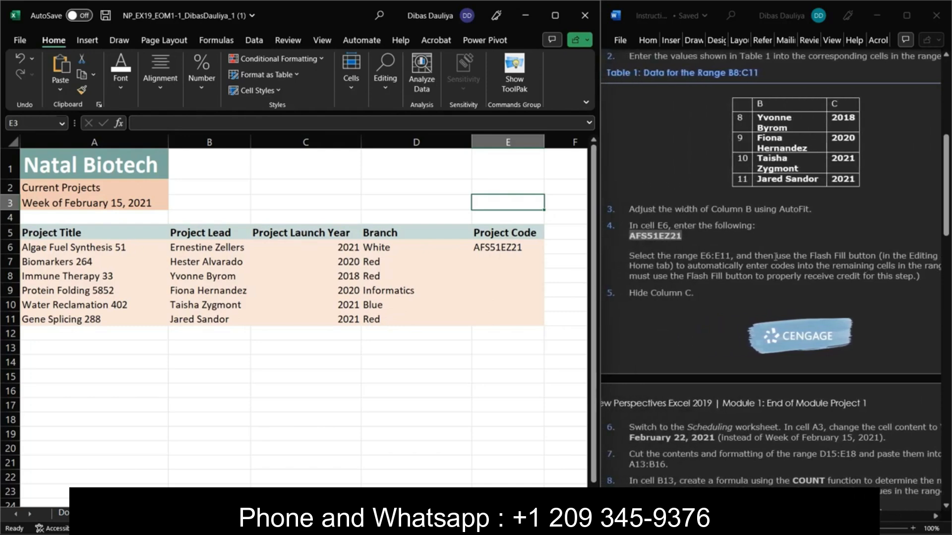
pyautogui.hscroll(5, 776, 257)
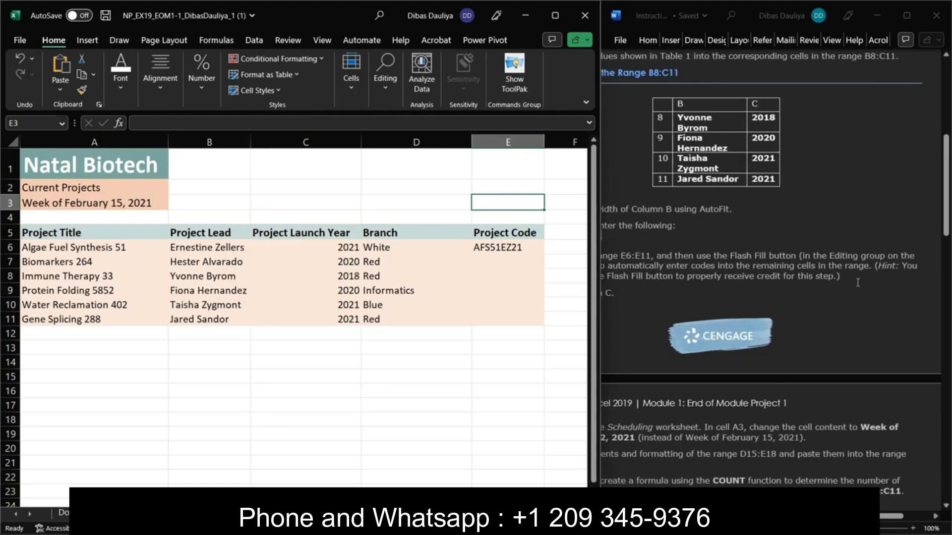
pyautogui.hscroll(-5, 858, 282)
pyautogui.hscroll(4, 786, 305)
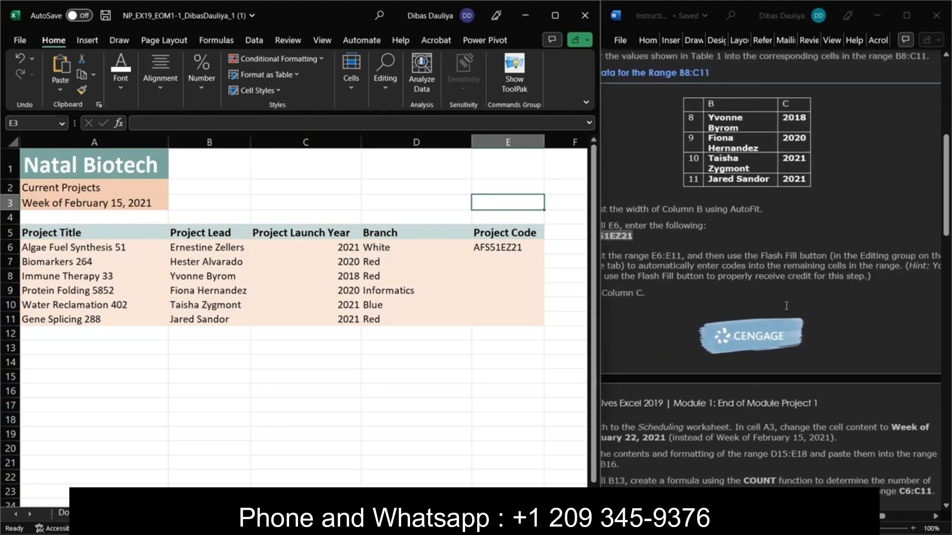
pyautogui.click(555, 19)
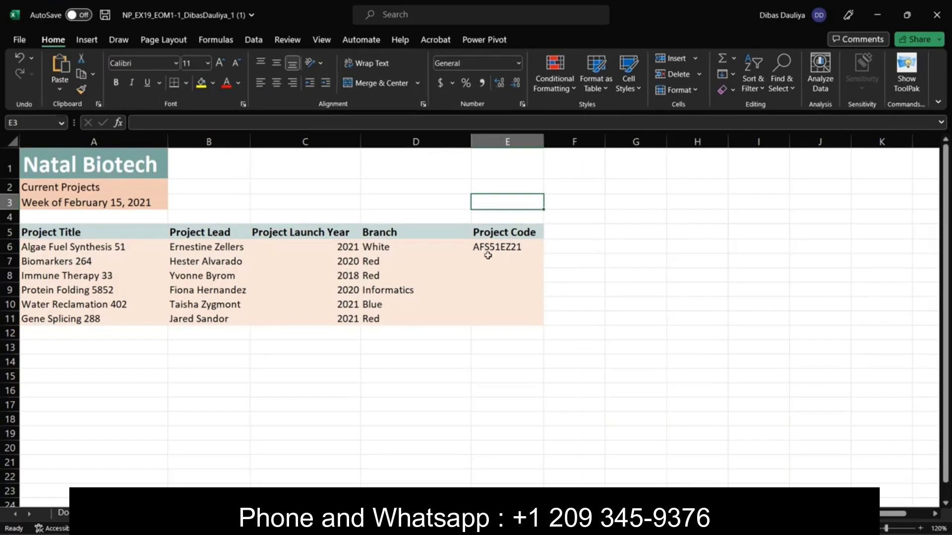
pyautogui.press('super+Left')
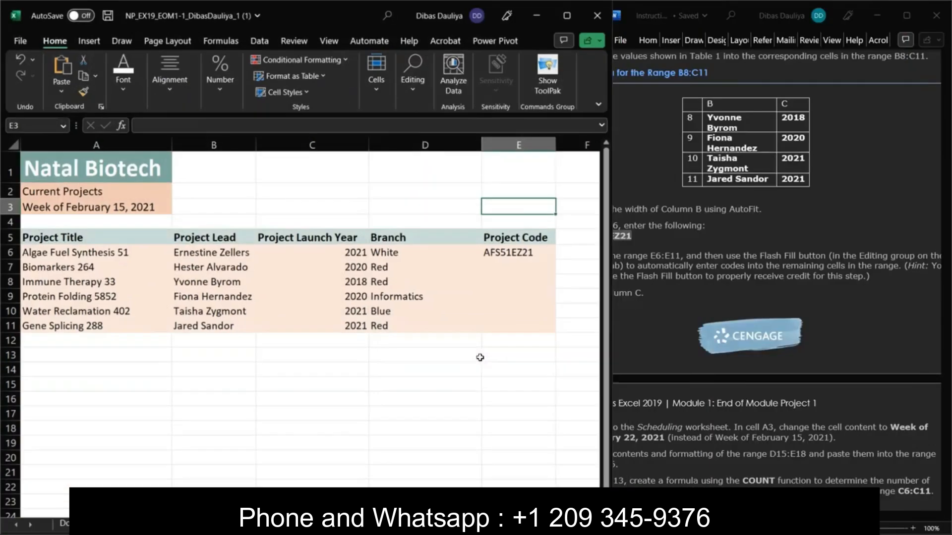
pyautogui.hscroll(-2, 651, 327)
pyautogui.hscroll(-2, 651, 327)
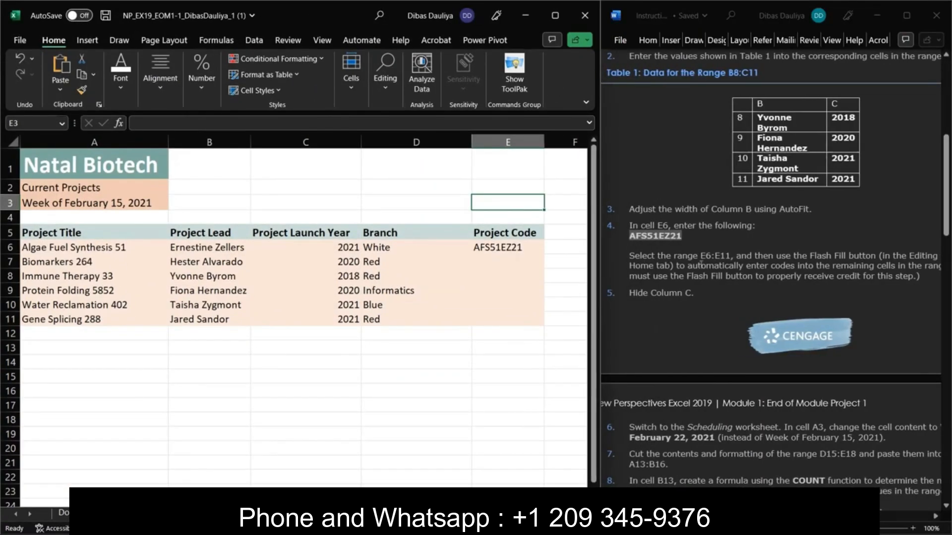
pyautogui.click(555, 15)
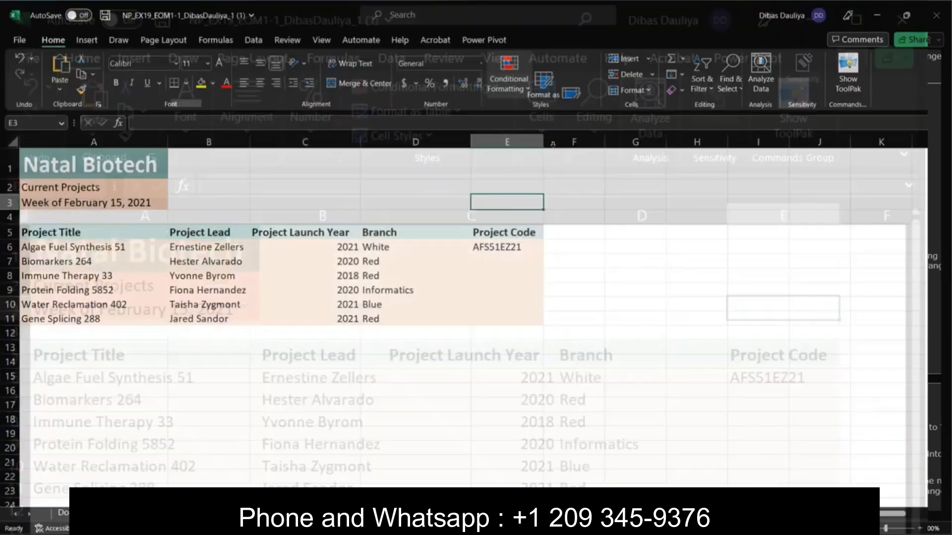
# - Flash Fill the remaining project codes in the range E6:E11 from the example in E6
pyautogui.click(497, 247)
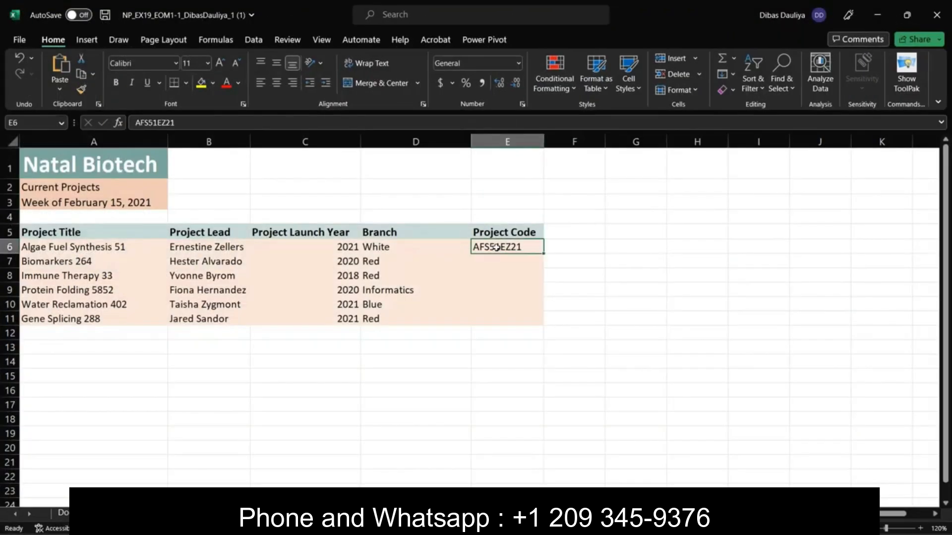
pyautogui.moveTo(497, 247); pyautogui.dragTo(491, 321)
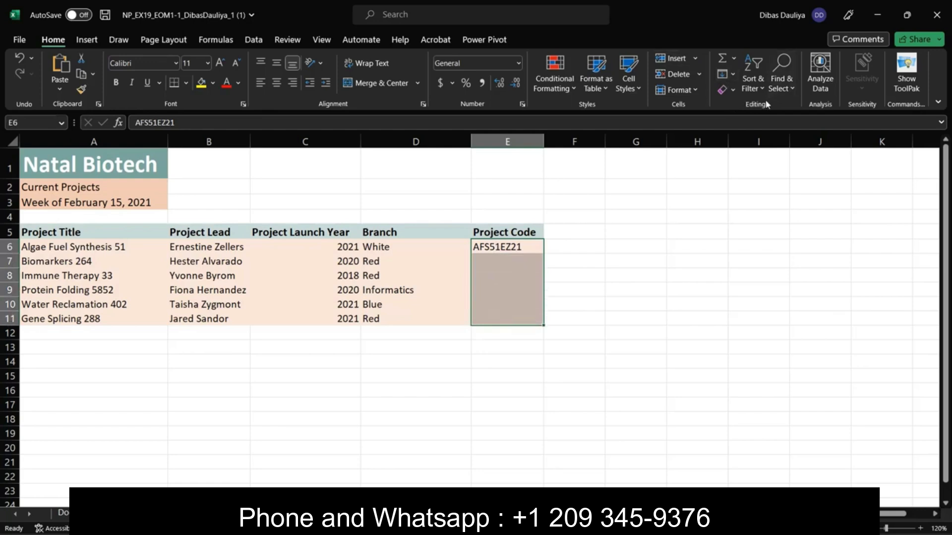
pyautogui.click(732, 75)
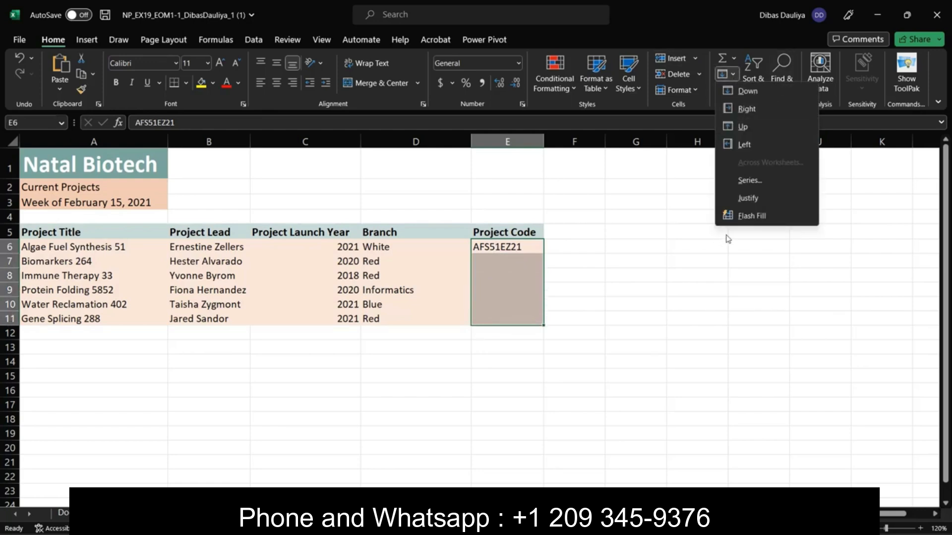
pyautogui.click(753, 215)
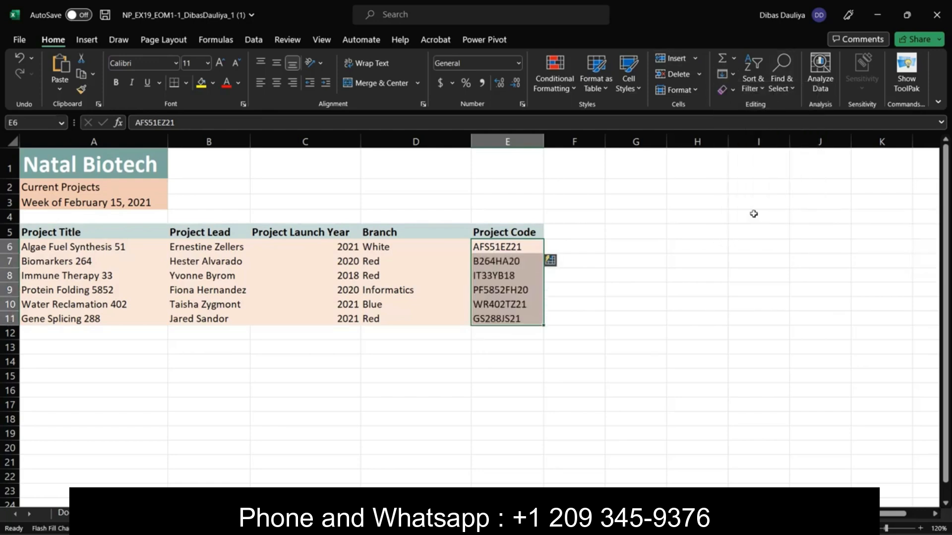
pyautogui.click(598, 329)
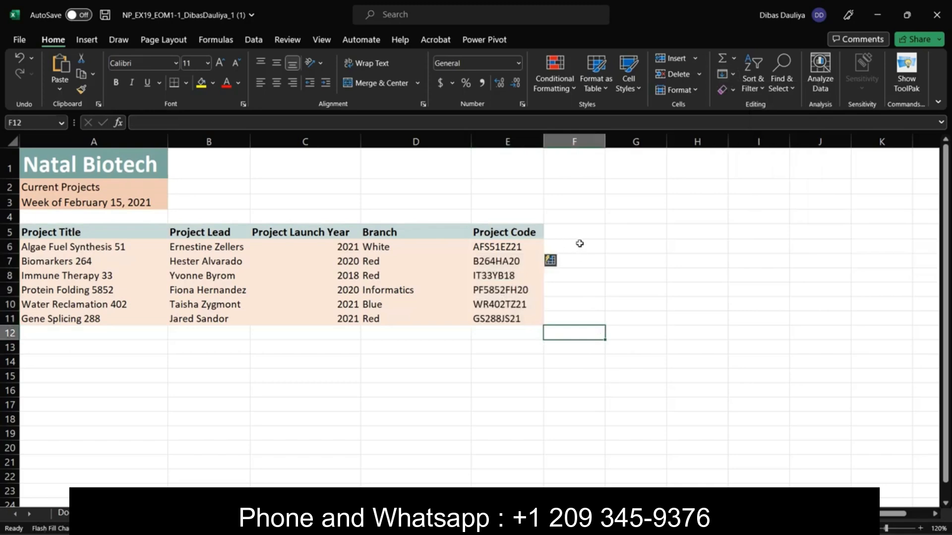
pyautogui.moveTo(580, 243); pyautogui.dragTo(484, 346)
pyautogui.click(396, 347)
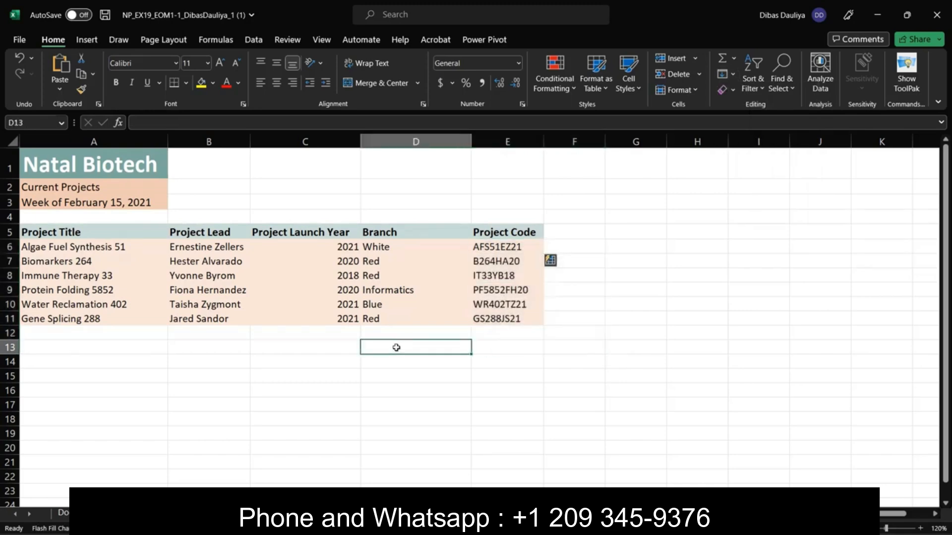
# - Hide column C, Project Launch Year, as instruction step 5 requires
pyautogui.press('super+Left')
pyautogui.click(685, 353)
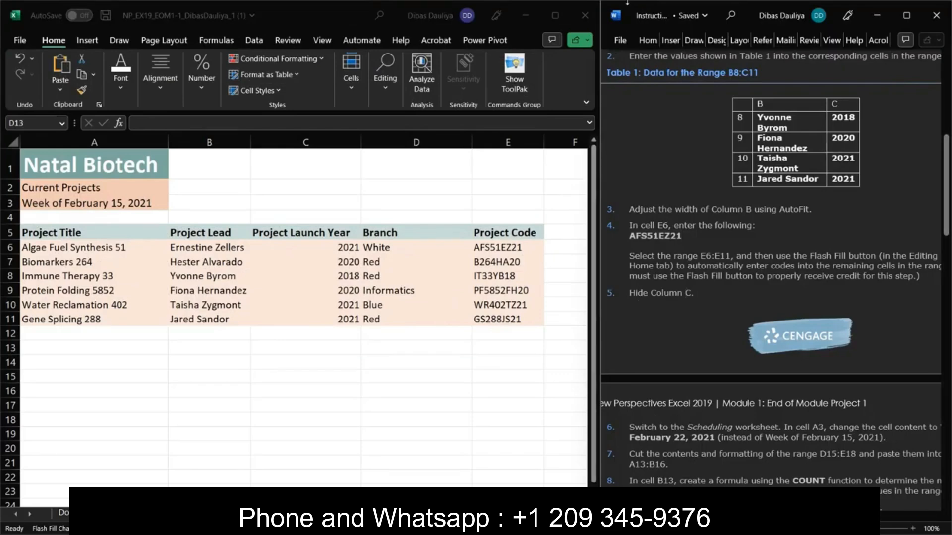
pyautogui.click(281, 140)
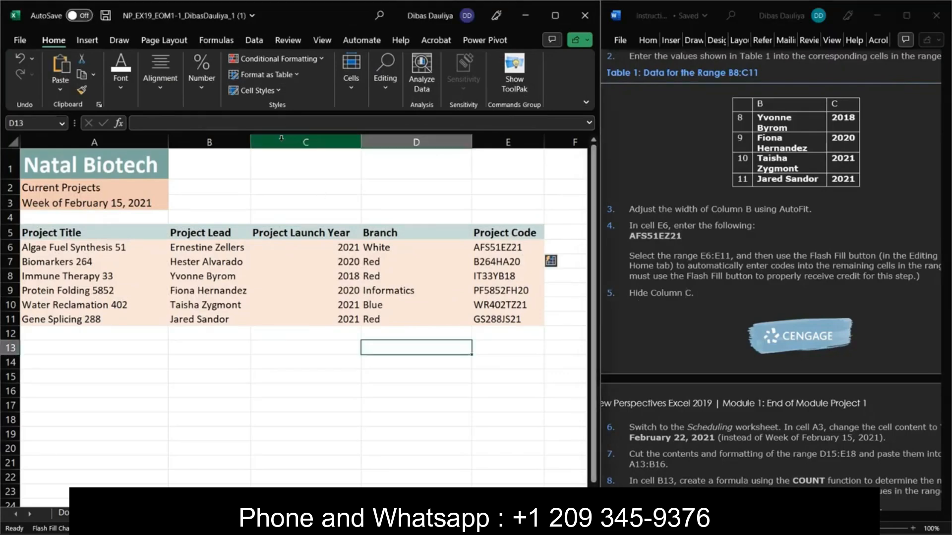
pyautogui.click(296, 143)
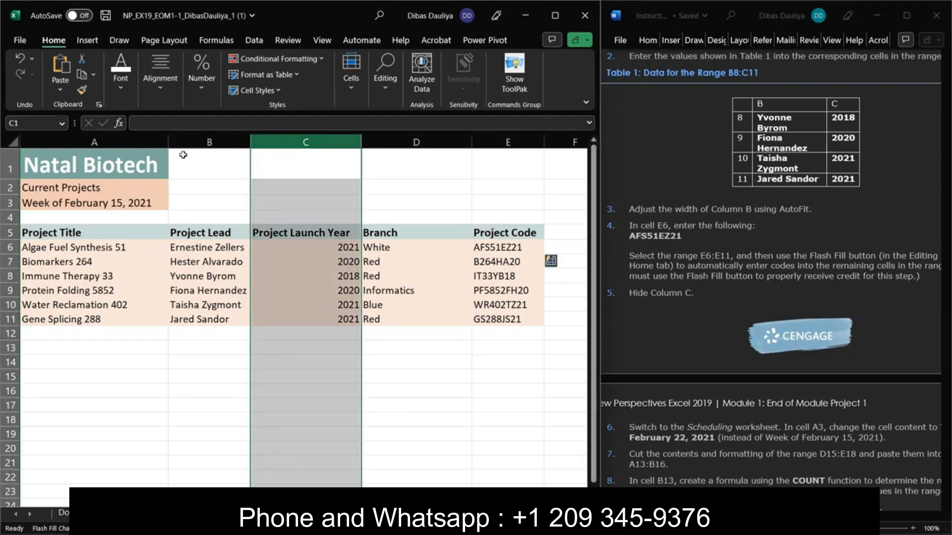
pyautogui.click(187, 140)
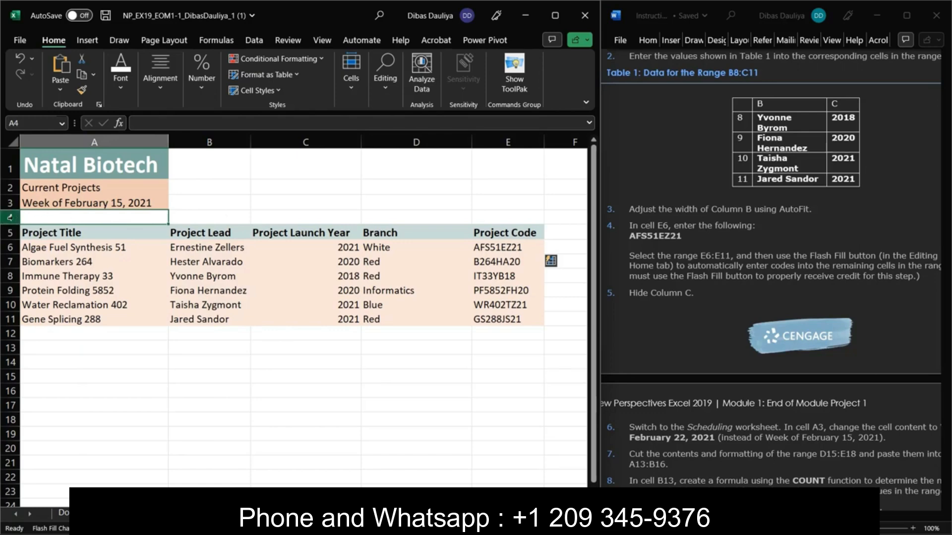
pyautogui.click(9, 217)
pyautogui.click(307, 143)
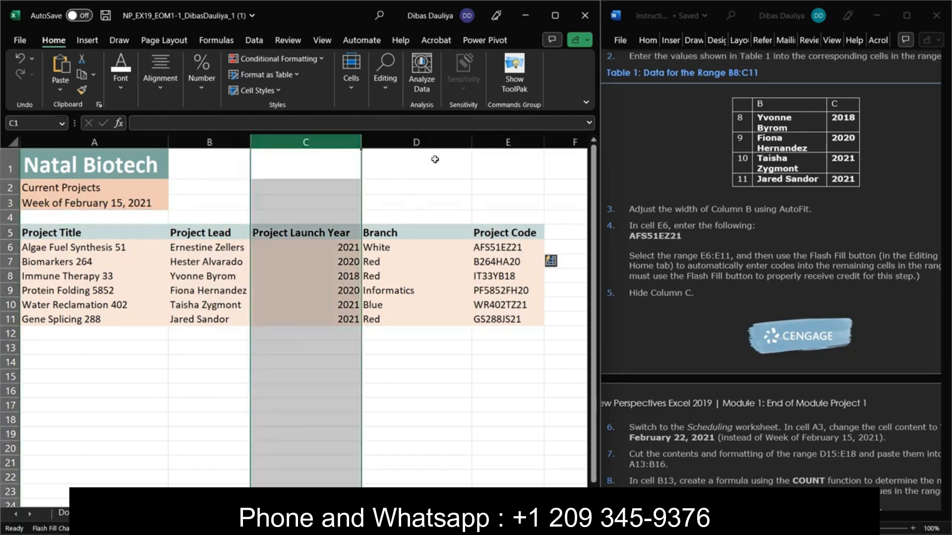
pyautogui.rightClick(325, 142)
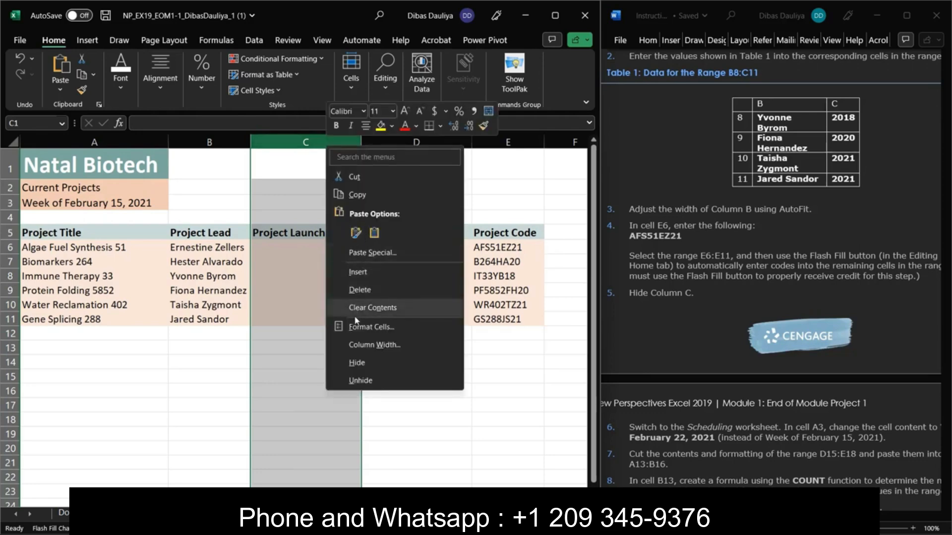
pyautogui.click(373, 364)
pyautogui.click(373, 364)
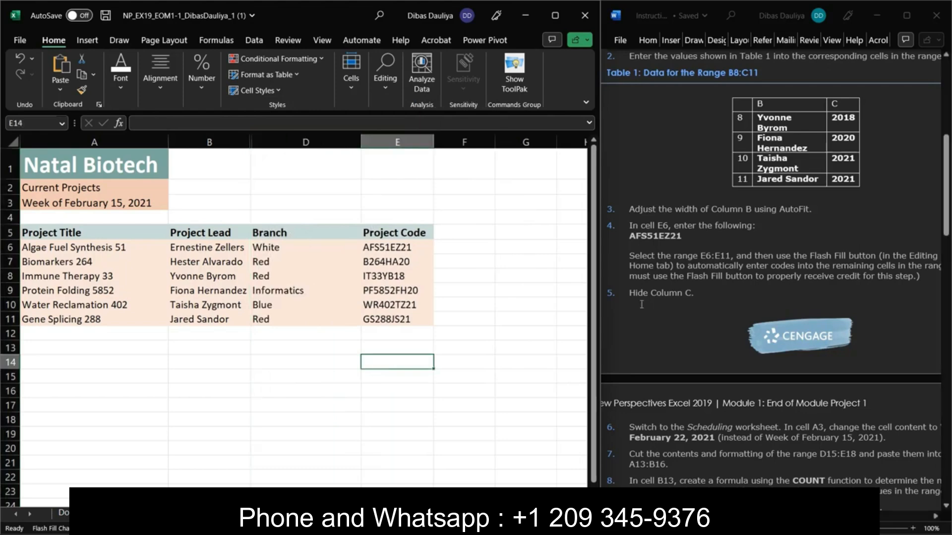
# - Review the instructions from step 6 onward for the work on the Scheduling worksheet
pyautogui.scroll(1, 642, 304)
pyautogui.scroll(-4, 641, 303)
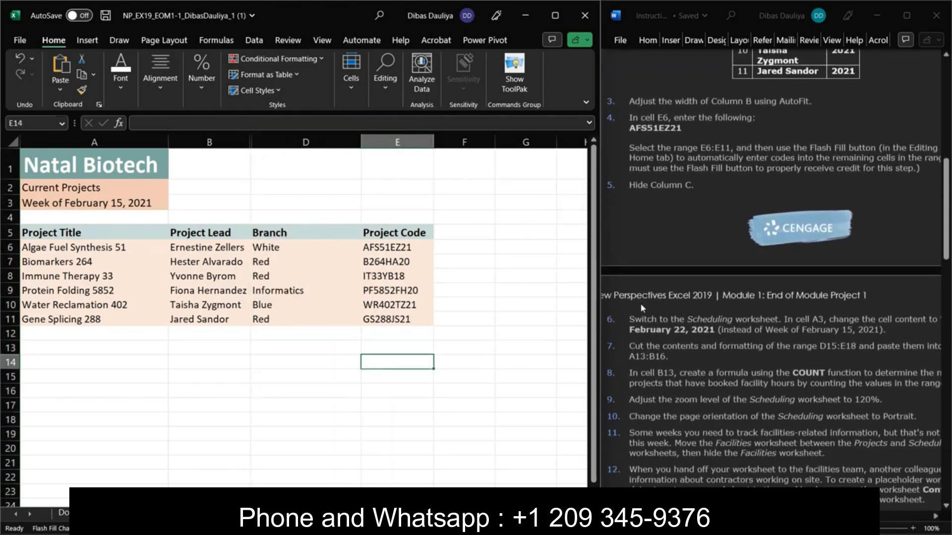
pyautogui.hscroll(-1, 641, 303)
pyautogui.scroll(1, 665, 241)
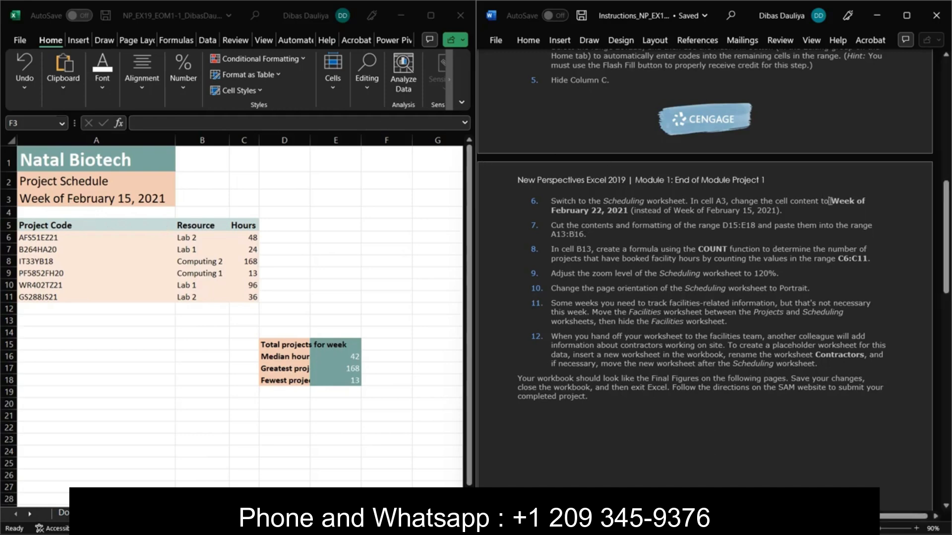
# - Copy the text "to Week of February 22, 2021" from step 6 of the Word instructions
pyautogui.moveTo(823, 201); pyautogui.dragTo(595, 213)
pyautogui.rightClick(596, 213)
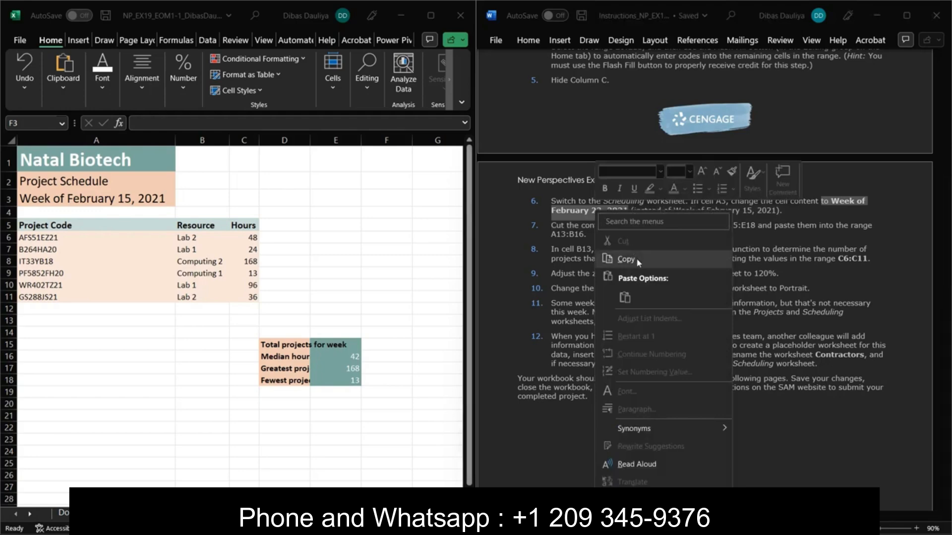
pyautogui.click(632, 254)
# - Try to paste the copied week text directly over cell A3 of the Scheduling worksheet, and undo the paste
pyautogui.click(118, 199)
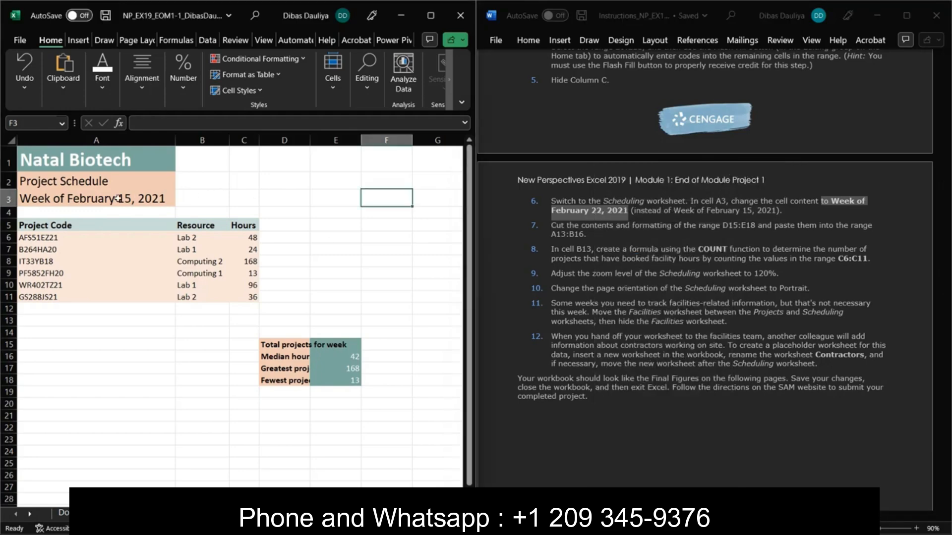
pyautogui.click(118, 200)
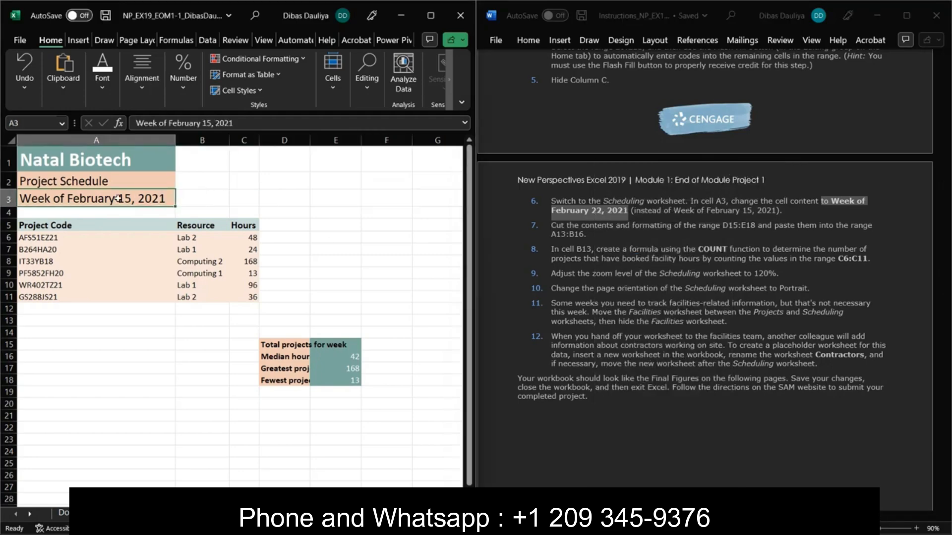
pyautogui.hotkey('ctrl', 'v')
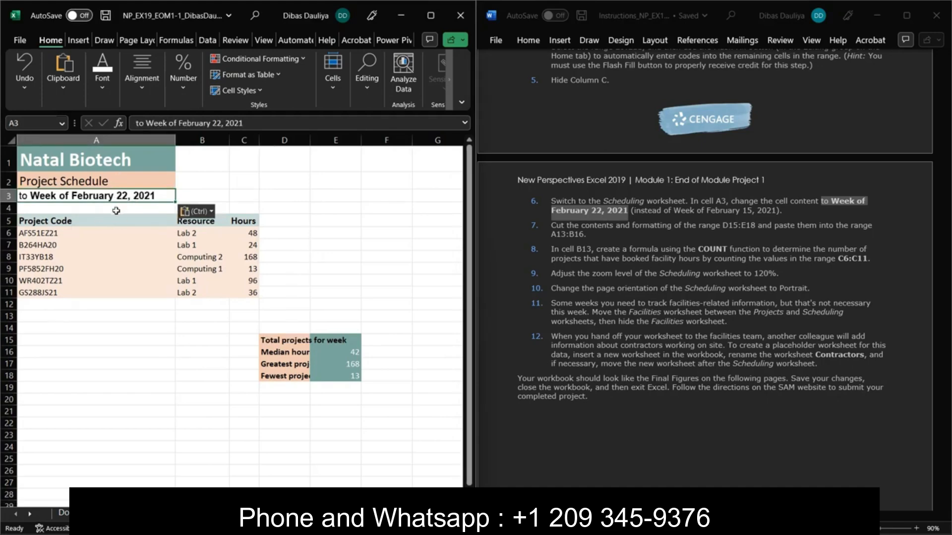
pyautogui.hotkey('ctrl', 'z')
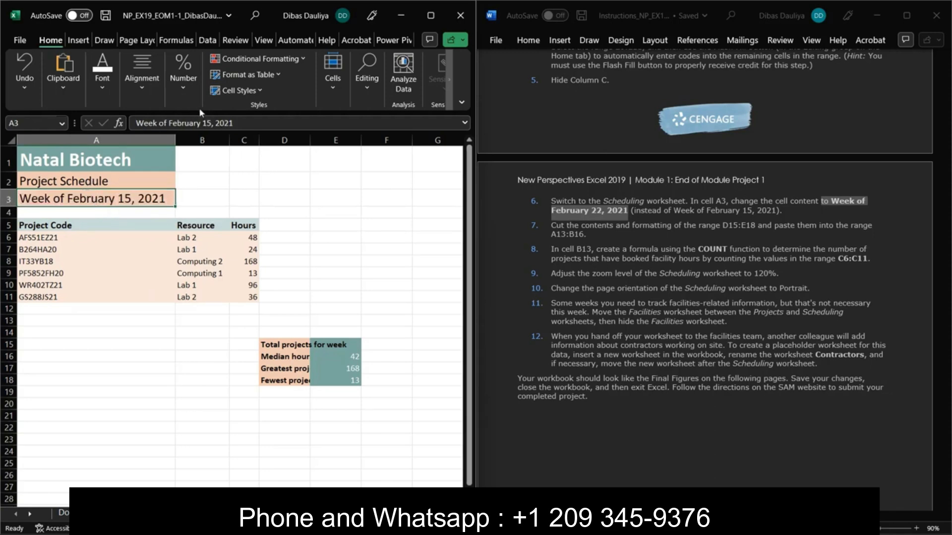
# - Replace the text inside cell A3 with the copied "to Week of February 22, 2021", keeping the cell's formatting
pyautogui.click(222, 125)
pyautogui.hotkey('ctrl', 'a')
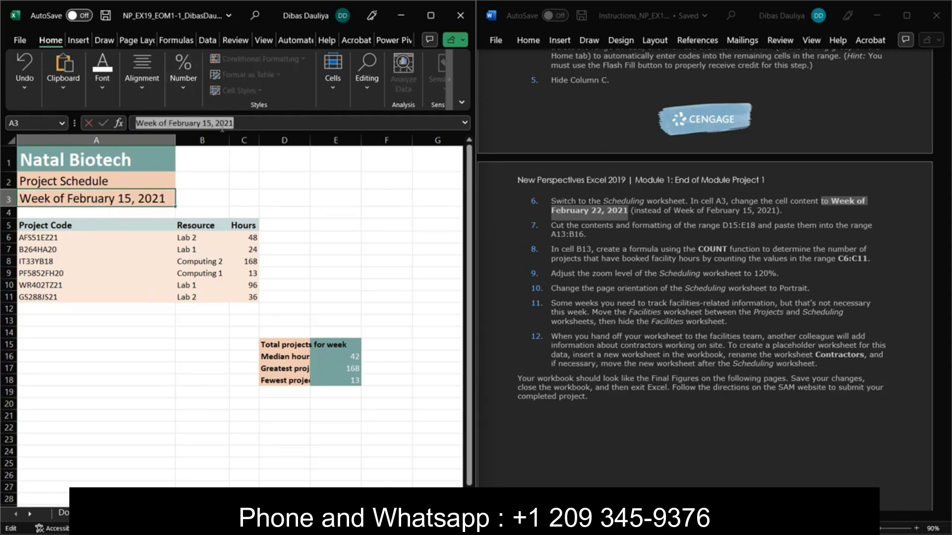
pyautogui.hotkey('ctrl', 'v')
pyautogui.click(231, 184)
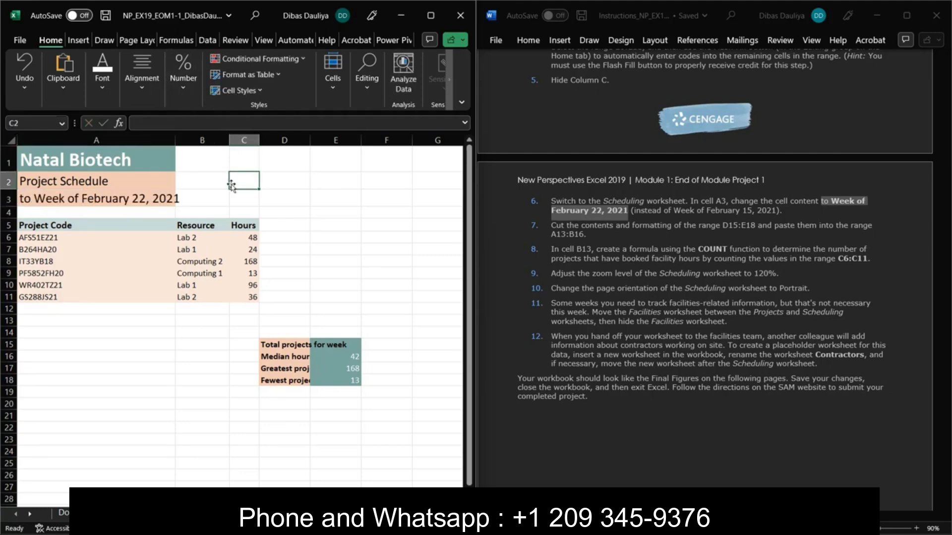
# - Remove the leading word "to" from cell A3, leaving "Week of February 22, 2021"
pyautogui.click(107, 202)
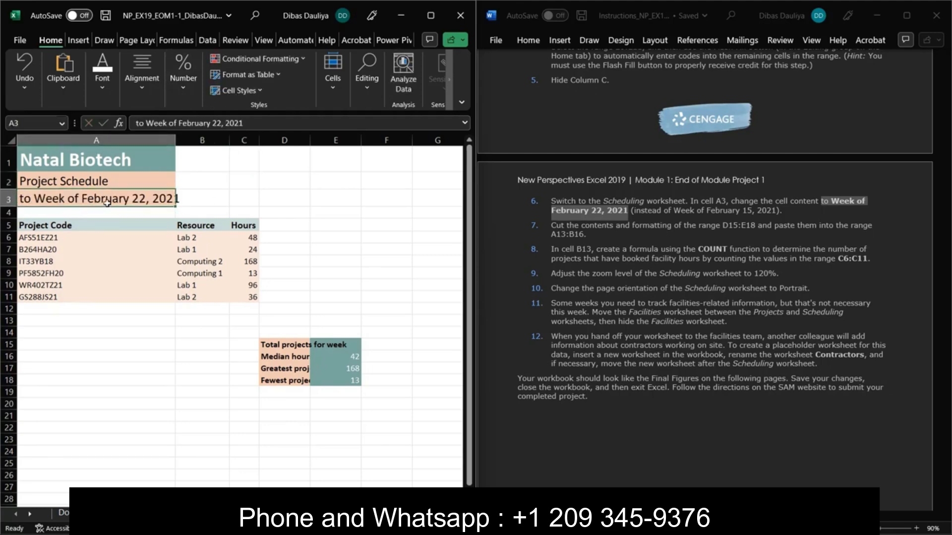
pyautogui.click(149, 128)
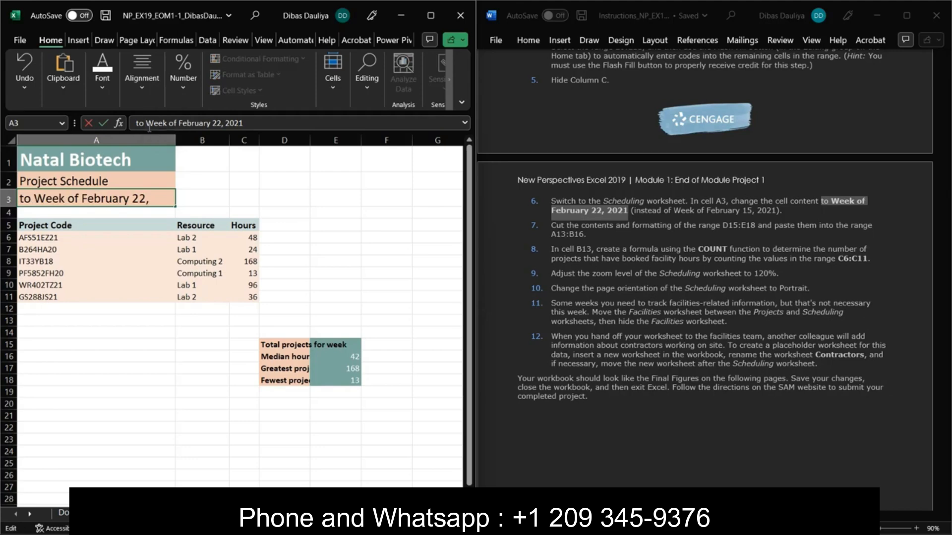
pyautogui.press('BackSpace')
pyautogui.press('BackSpace')
pyautogui.press('BackSpace')
pyautogui.click(207, 182)
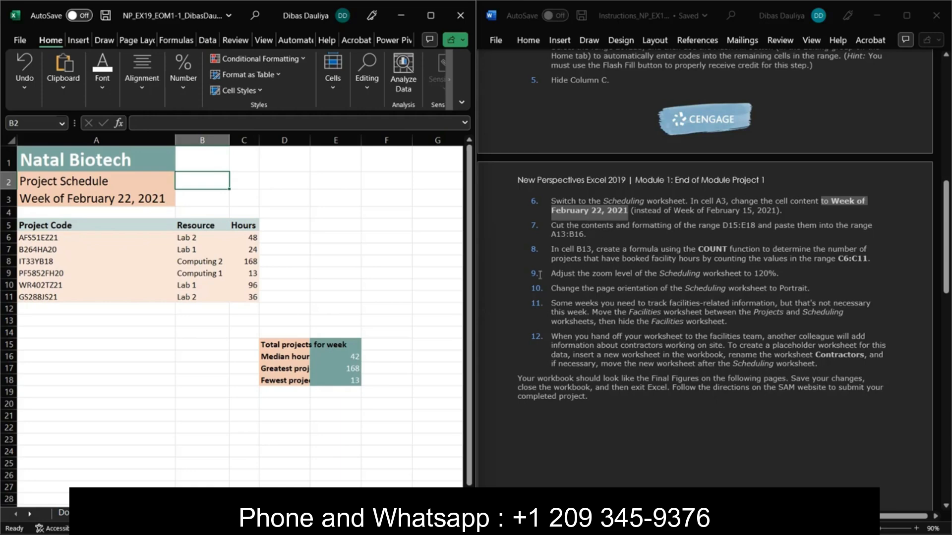
pyautogui.click(294, 347)
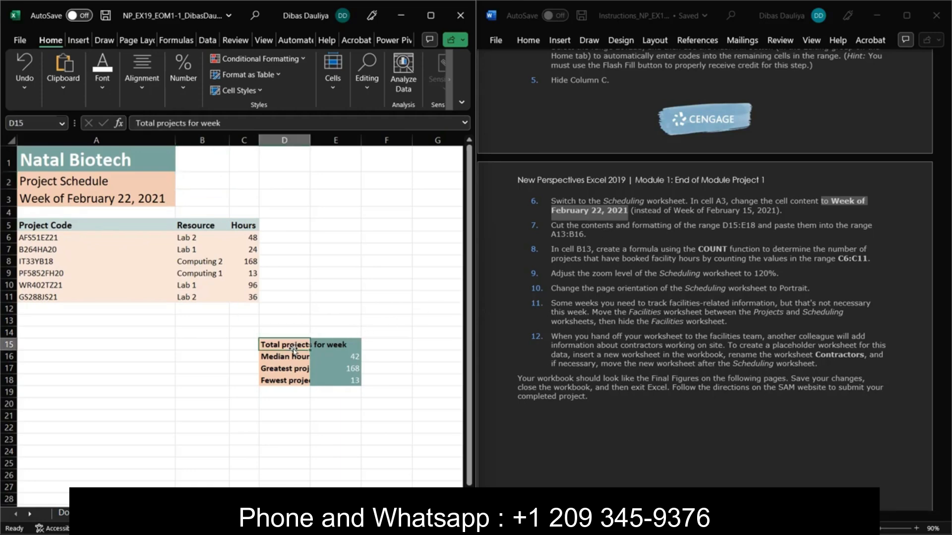
pyautogui.moveTo(293, 351); pyautogui.dragTo(330, 370)
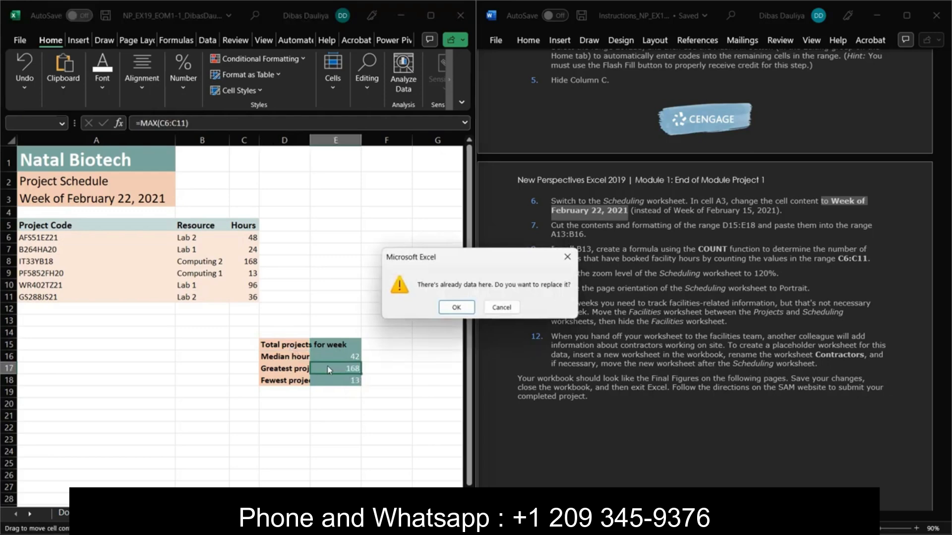
pyautogui.press('Escape')
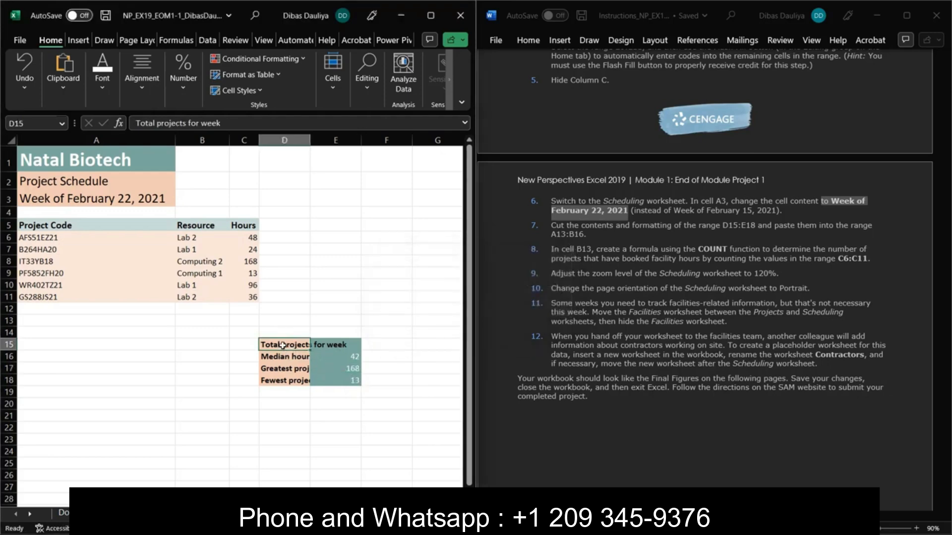
# - Cut the contents and formatting of the range D15:E18 and paste them into A13:B16
pyautogui.moveTo(283, 346); pyautogui.dragTo(337, 379)
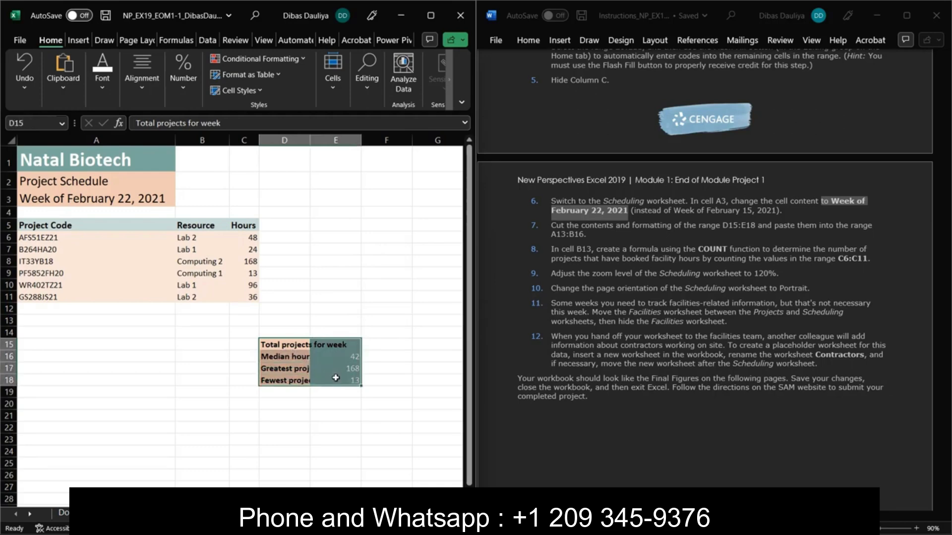
pyautogui.click(285, 347)
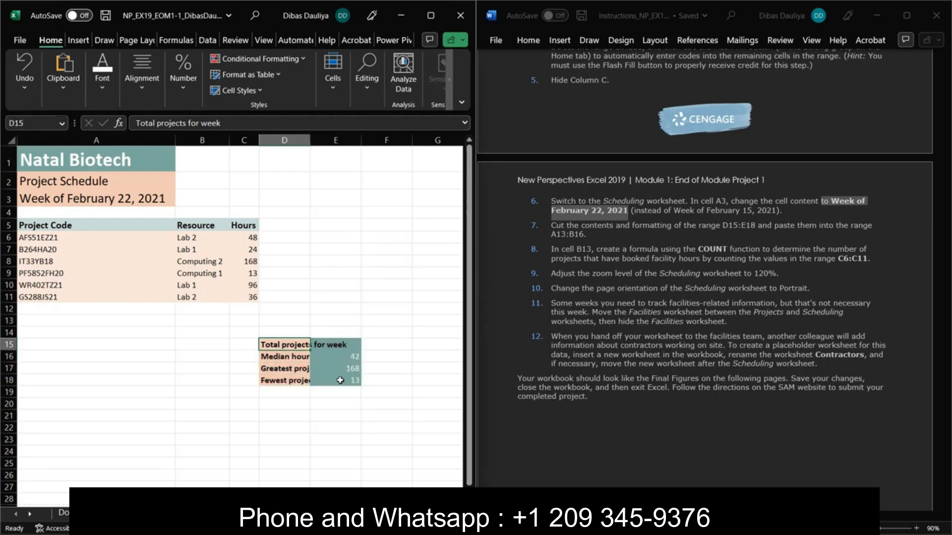
pyautogui.keyDown('shift'); pyautogui.click(340, 380); pyautogui.keyUp('shift')
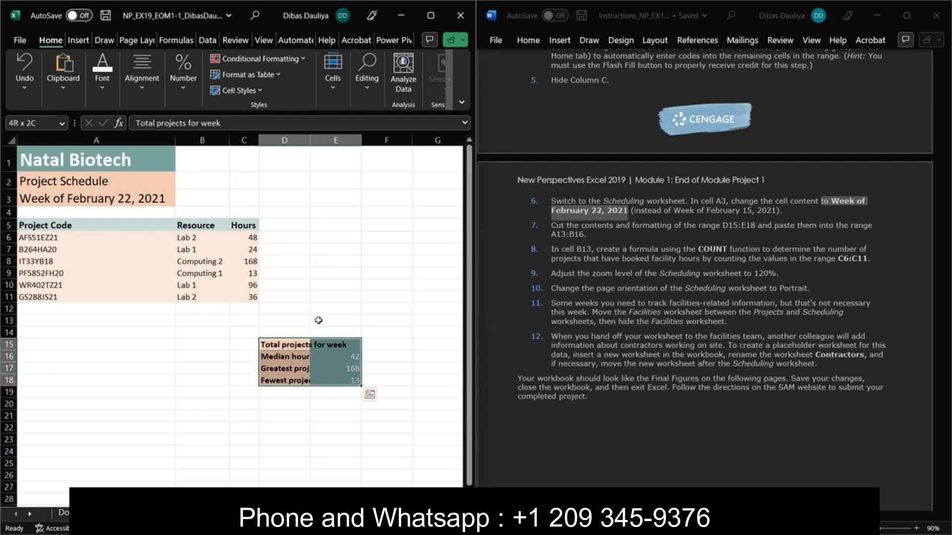
pyautogui.rightClick(307, 363)
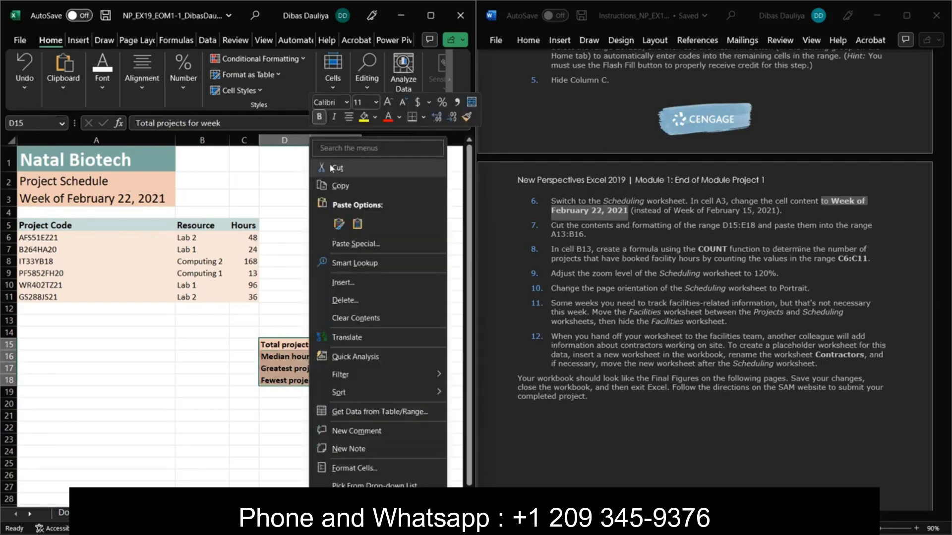
pyautogui.click(332, 169)
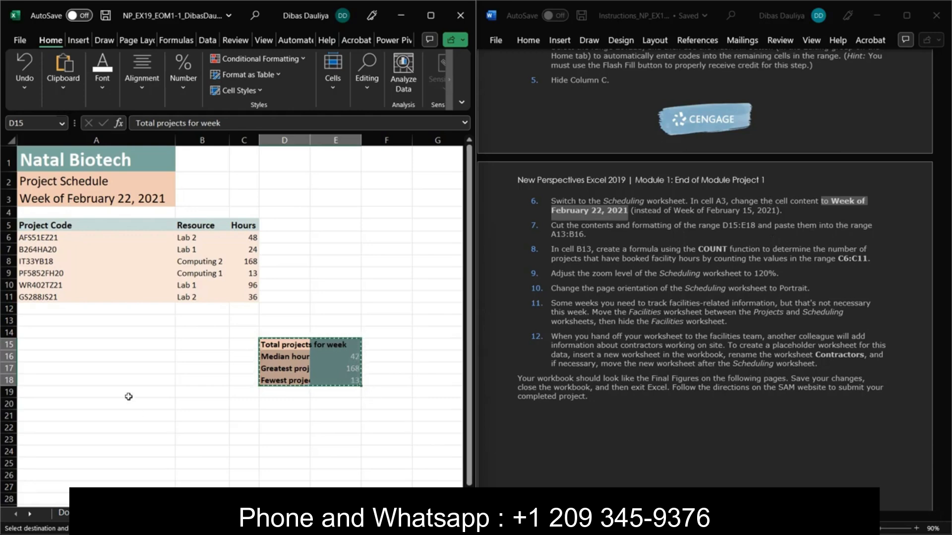
pyautogui.click(36, 322)
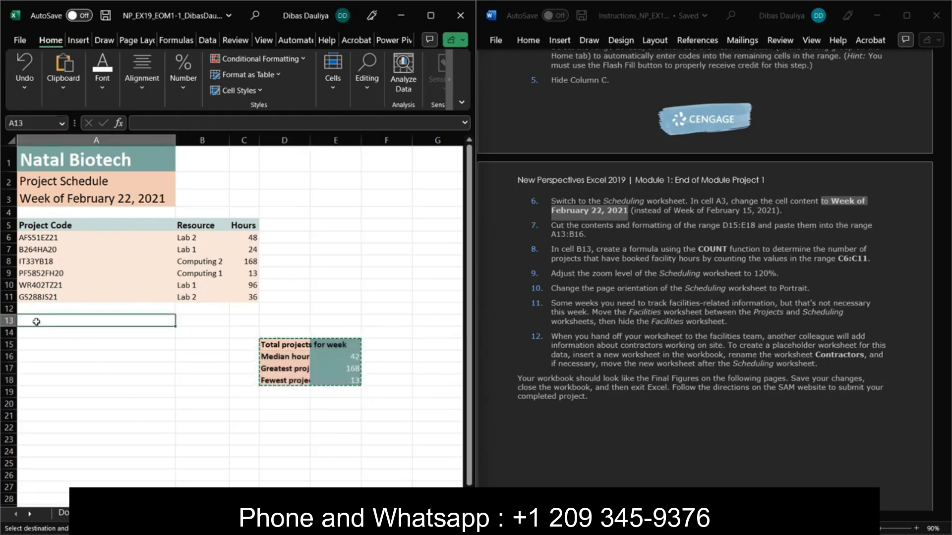
pyautogui.moveTo(37, 322); pyautogui.dragTo(202, 354)
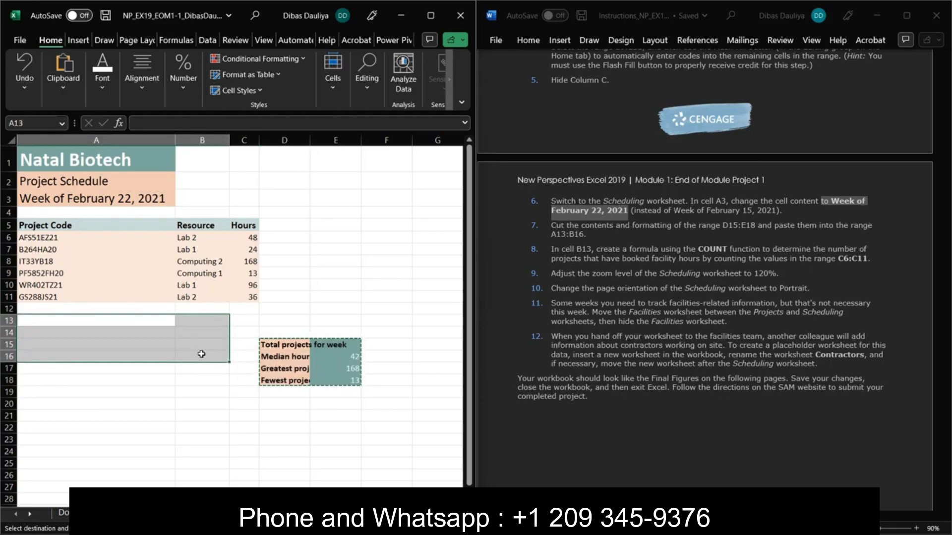
pyautogui.hotkey('ctrl', 'v')
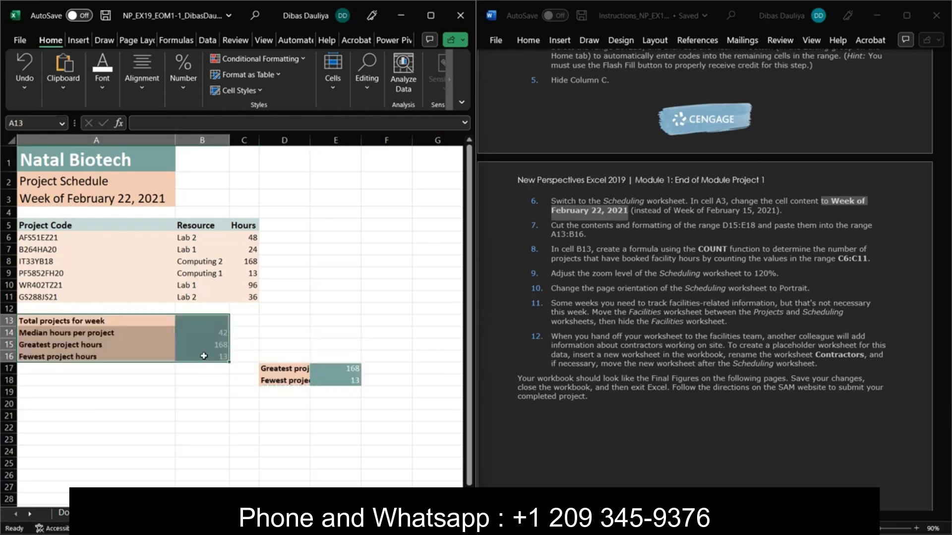
pyautogui.click(282, 320)
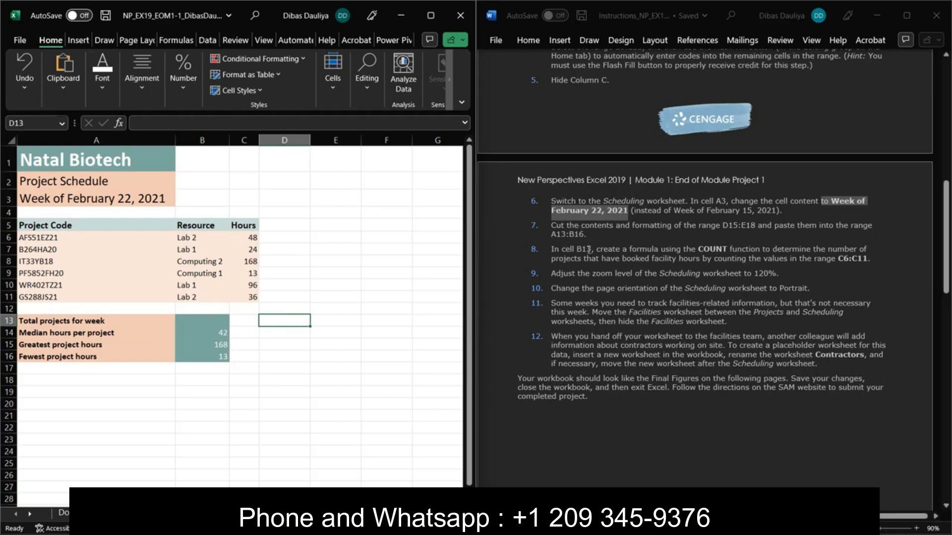
# - Enter the formula =COUNT(C6:C11) in cell B13 to count the projects with booked hours
pyautogui.click(214, 330)
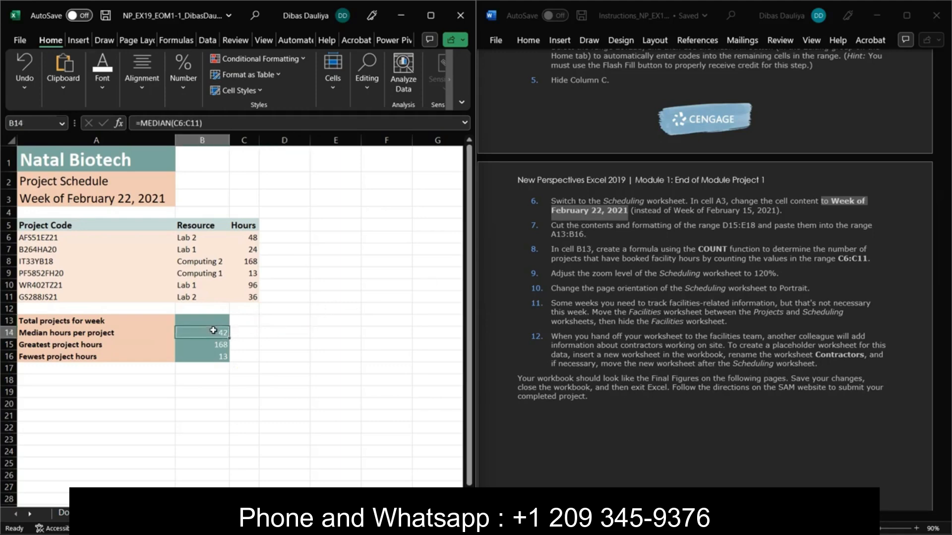
pyautogui.click(219, 322)
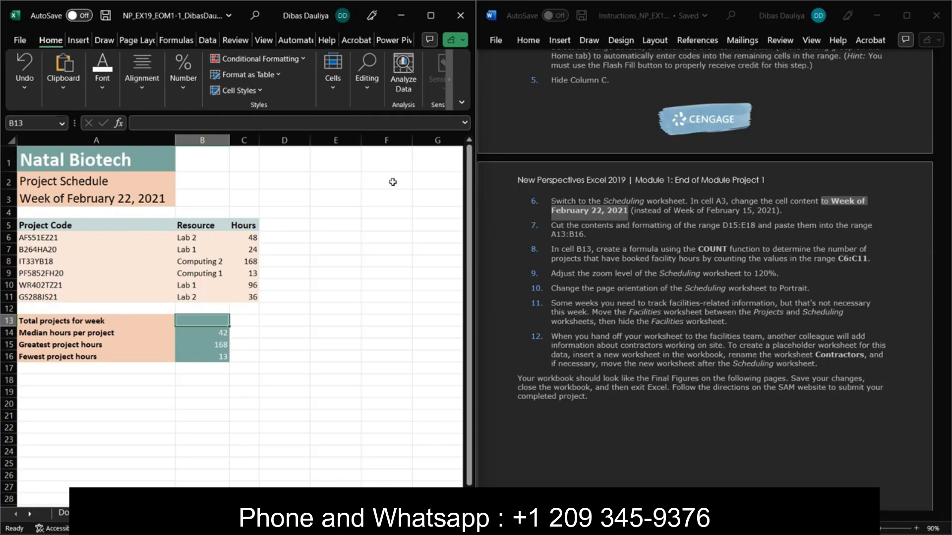
pyautogui.click(300, 124)
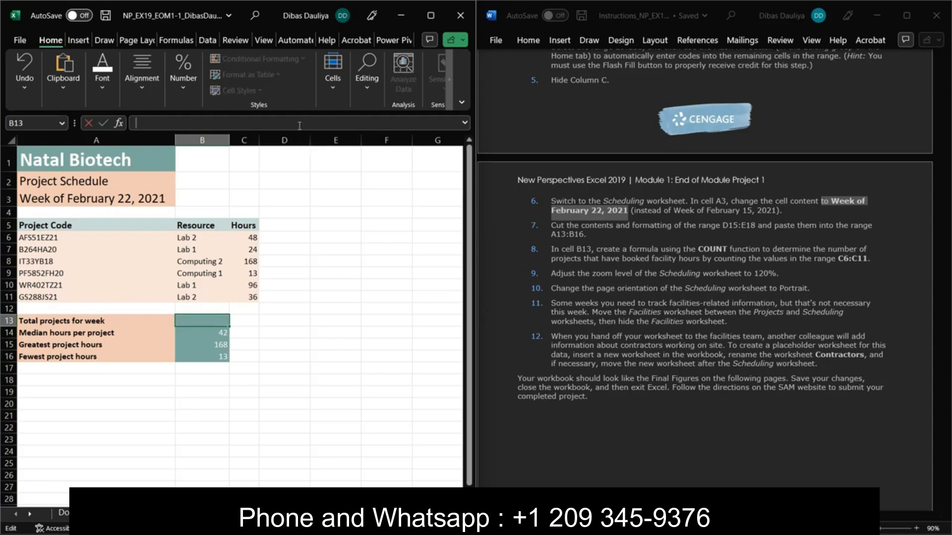
pyautogui.write('=coun')
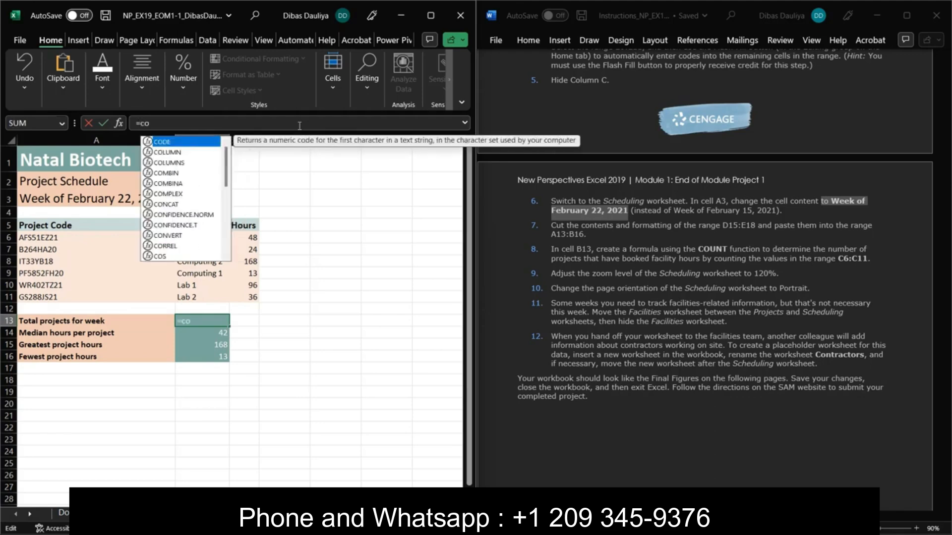
pyautogui.press('BackSpace')
pyautogui.write('unt')
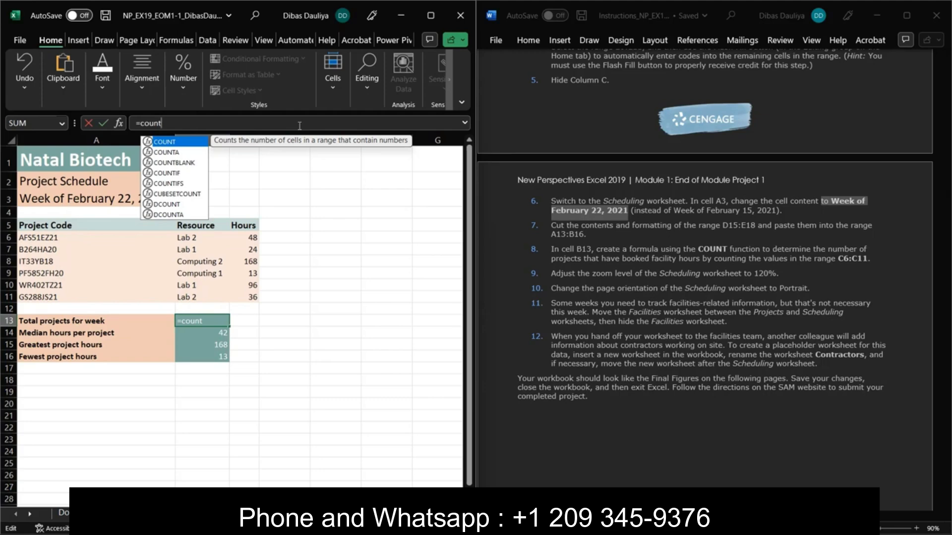
pyautogui.write('()')
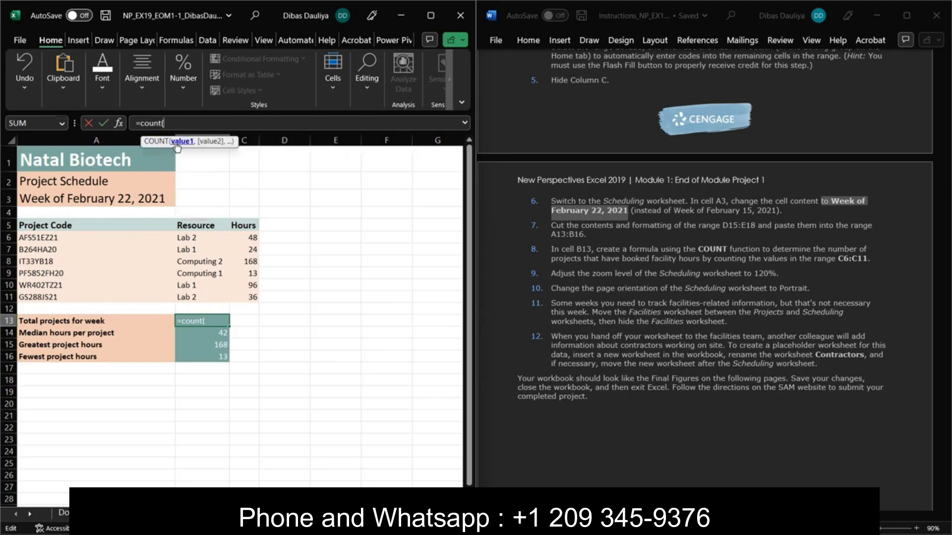
pyautogui.press('BackSpace')
pyautogui.write('c6:c11')
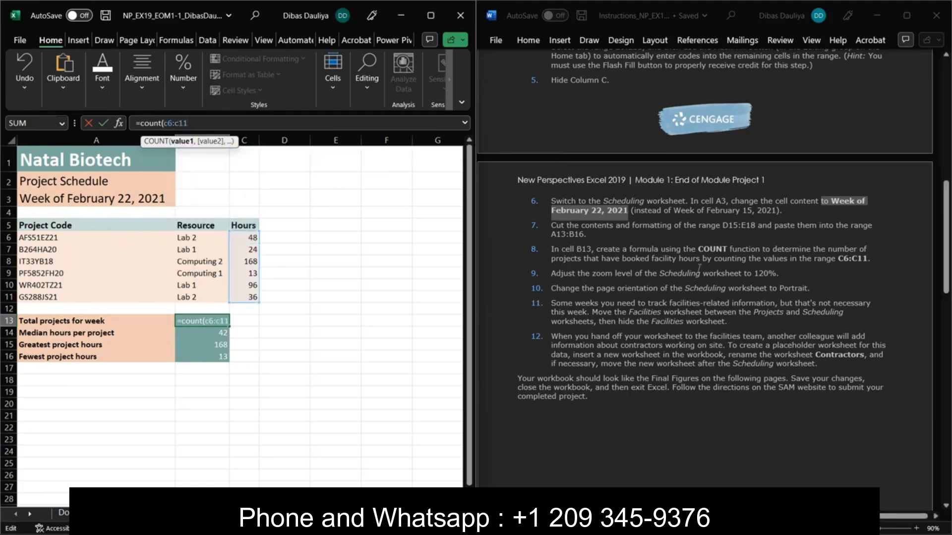
pyautogui.write(')')
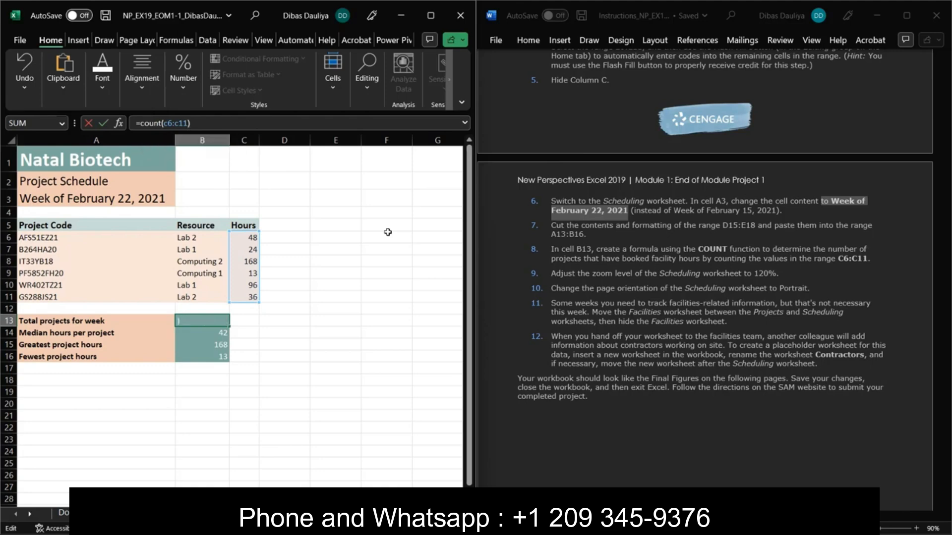
pyautogui.press('Return')
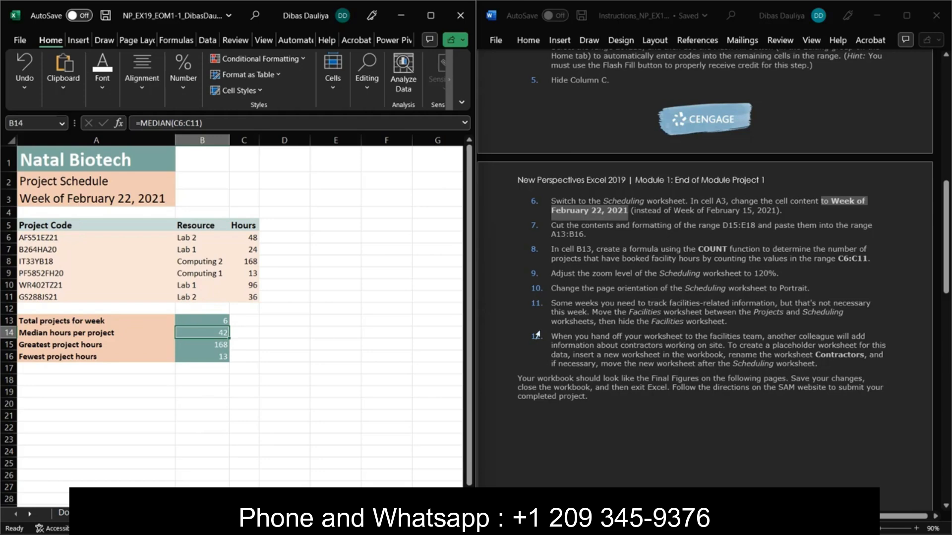
# - Adjust the zoom level of the Scheduling worksheet to 120%, as instruction step 9 requires
pyautogui.click(394, 368)
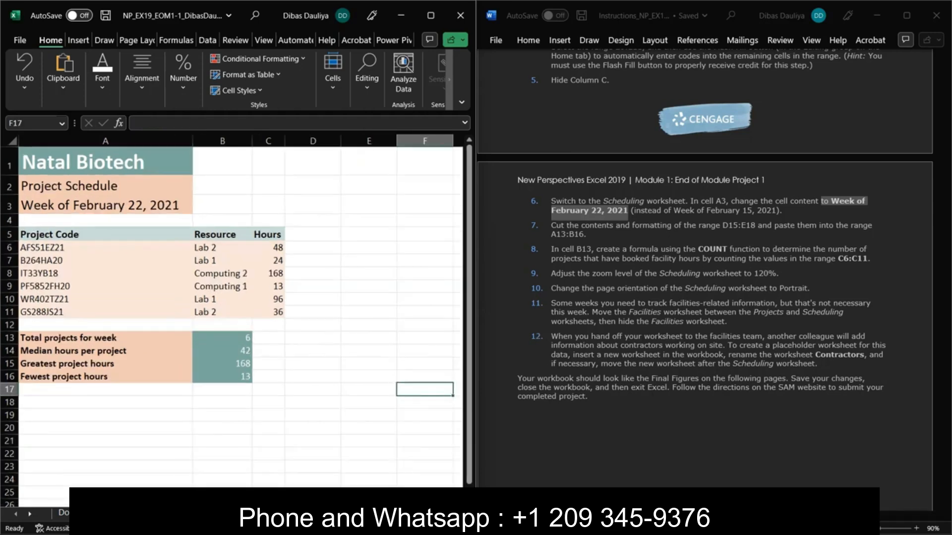
pyautogui.scroll(2, 324, 408)
pyautogui.scroll(-2, 324, 408)
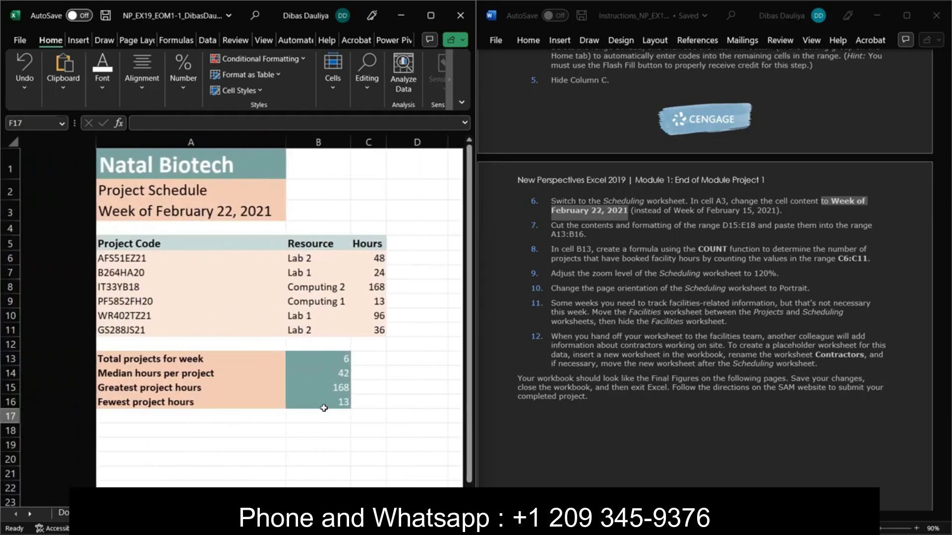
pyautogui.scroll(2, 323, 408)
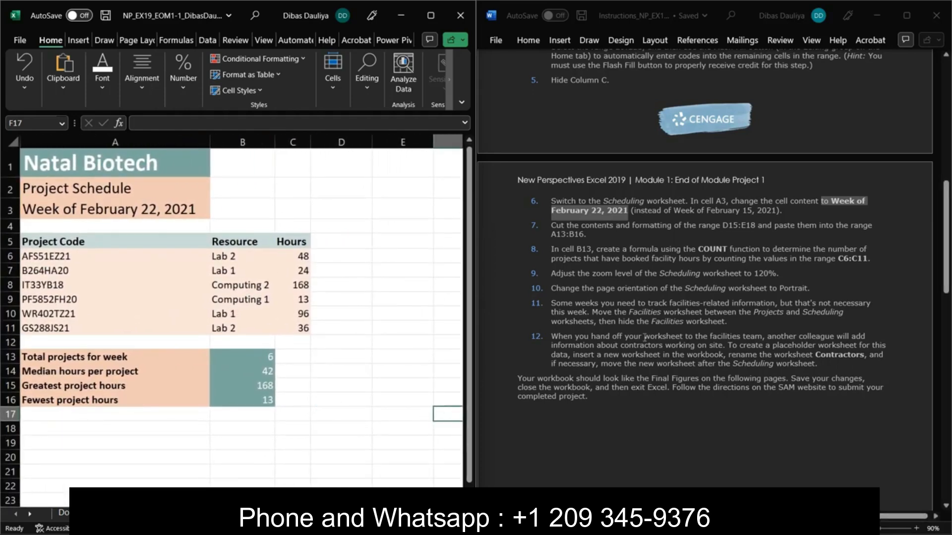
pyautogui.click(611, 286)
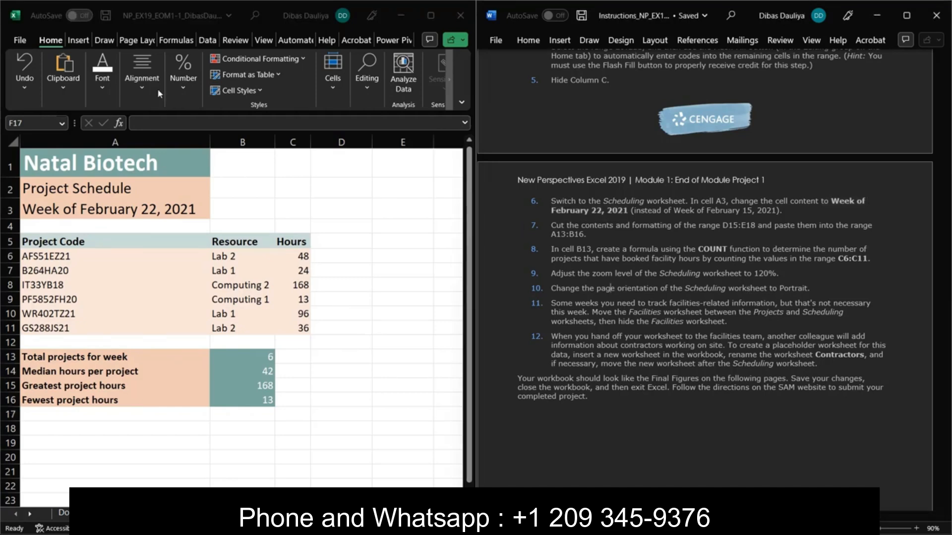
# - Change the page orientation of the Scheduling worksheet to Portrait
pyautogui.click(429, 18)
pyautogui.click(430, 17)
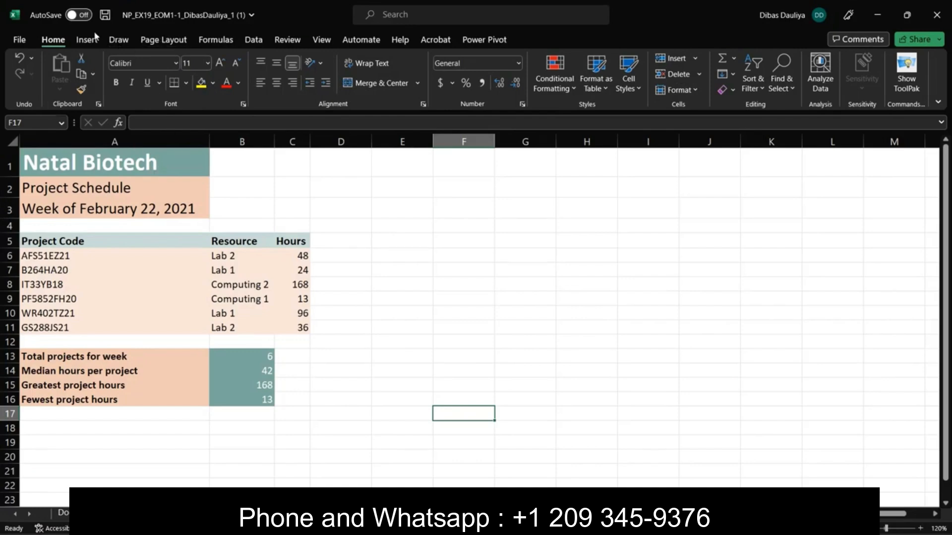
pyautogui.click(164, 43)
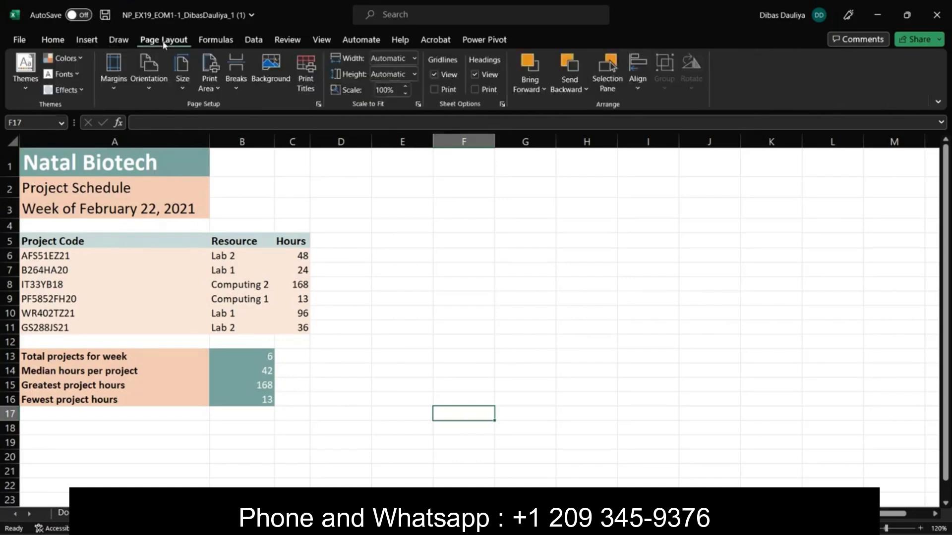
pyautogui.click(152, 88)
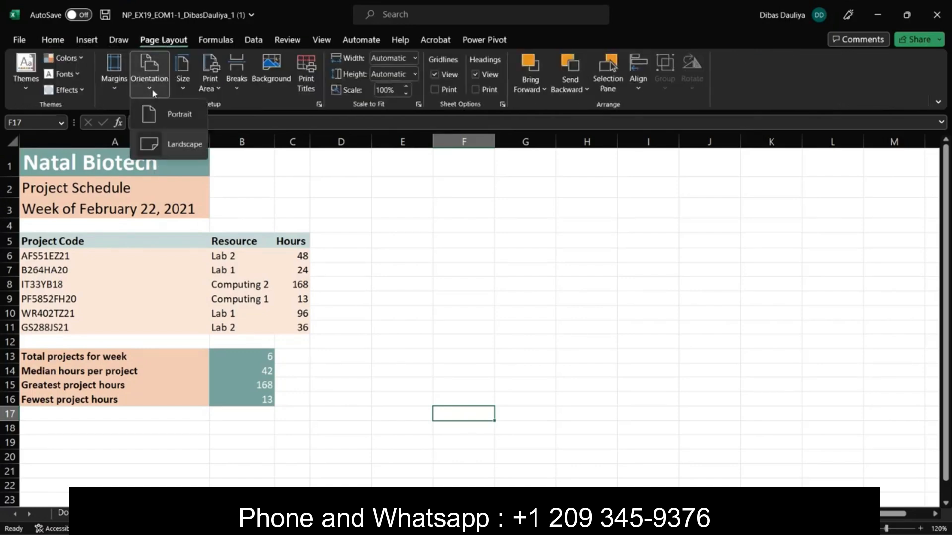
pyautogui.click(168, 117)
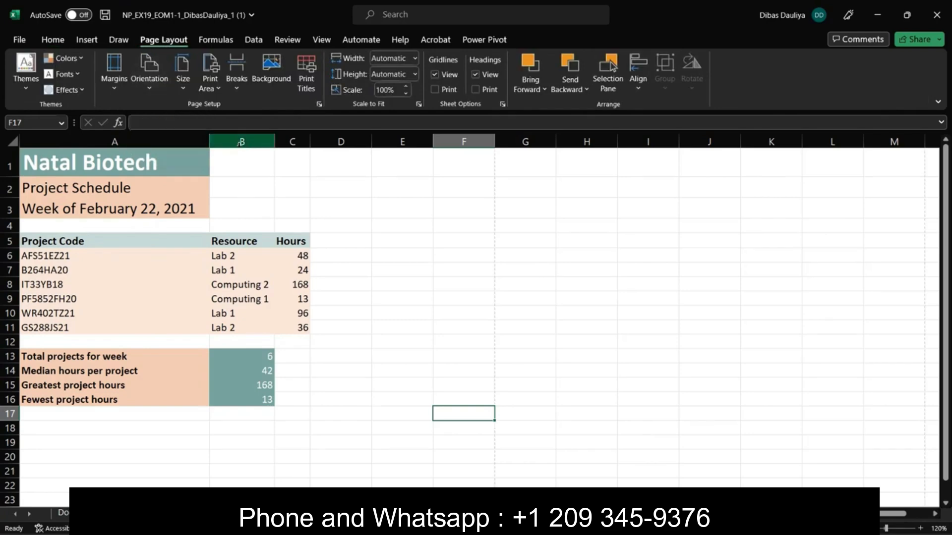
pyautogui.press('super+Down')
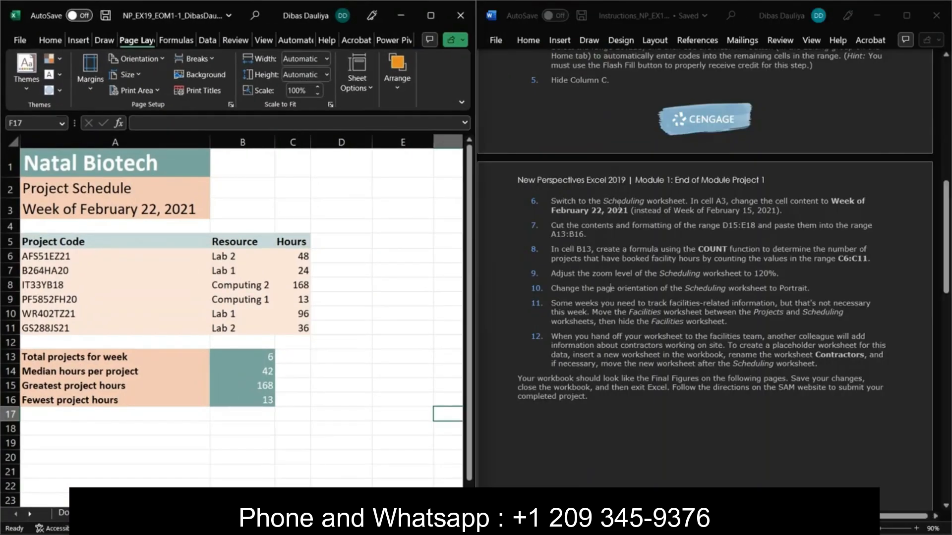
# - Move the Facilities worksheet between the Projects and Scheduling worksheets and hide it, as instruction step 11 requires
pyautogui.click(575, 307)
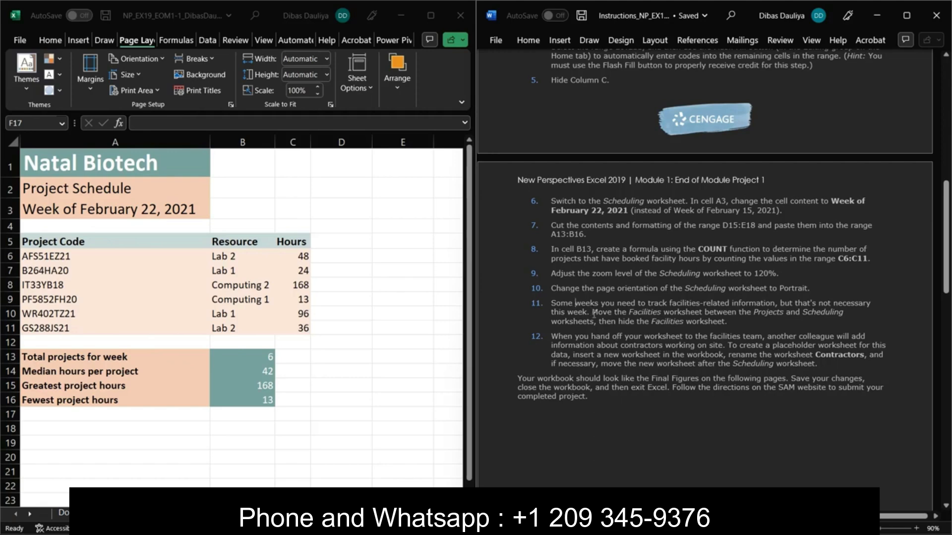
pyautogui.doubleClick(565, 325)
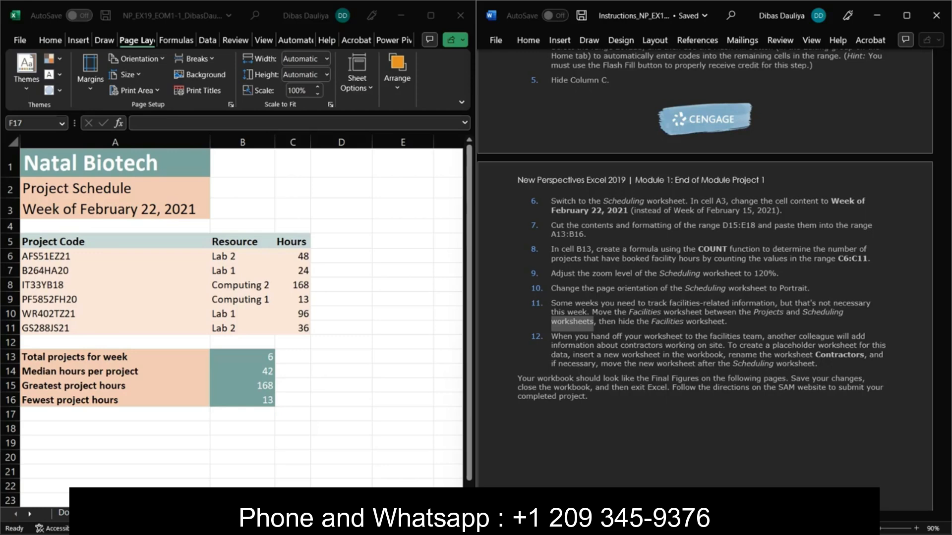
pyautogui.click(234, 514)
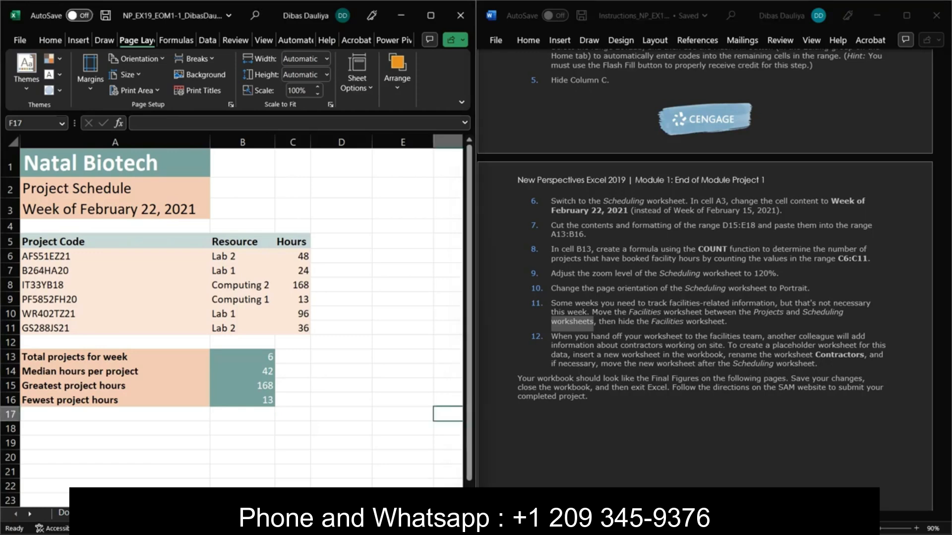
pyautogui.click(262, 514)
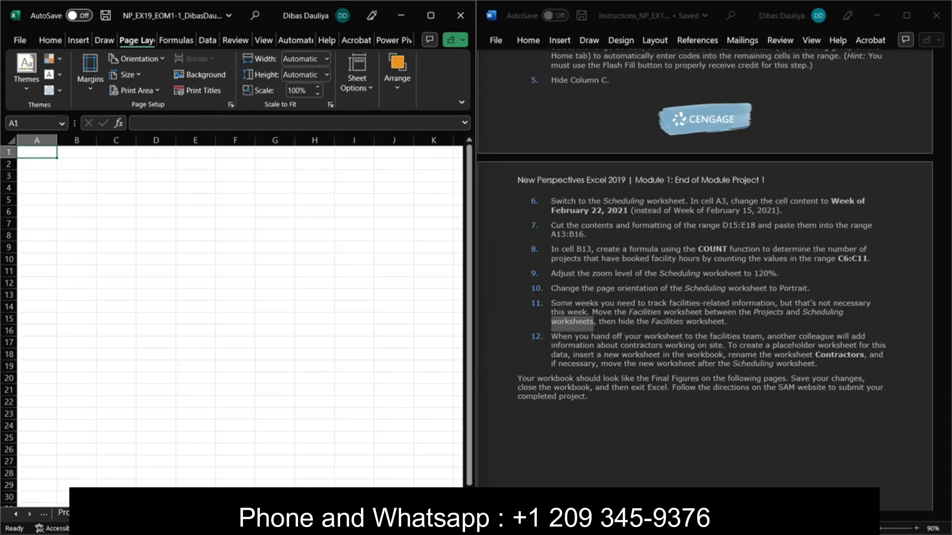
pyautogui.rightClick(112, 514)
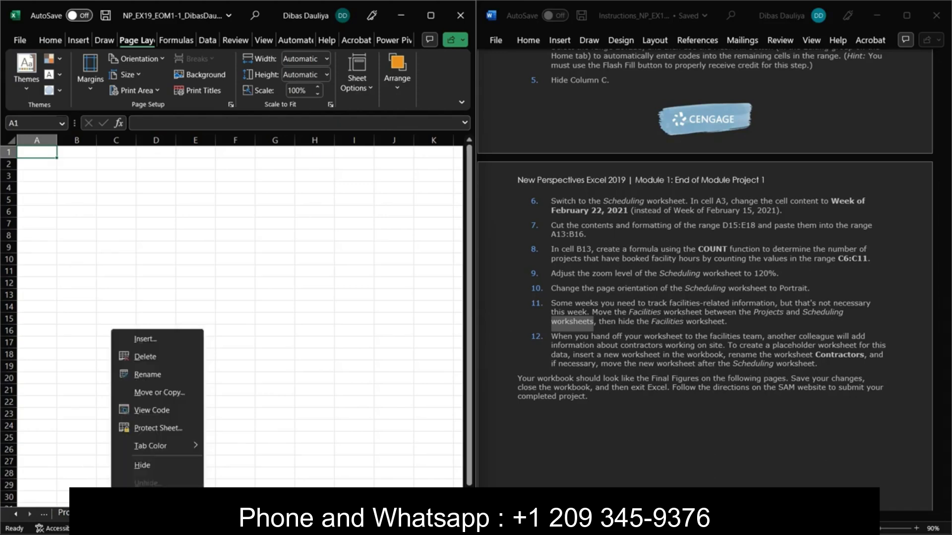
pyautogui.click(142, 466)
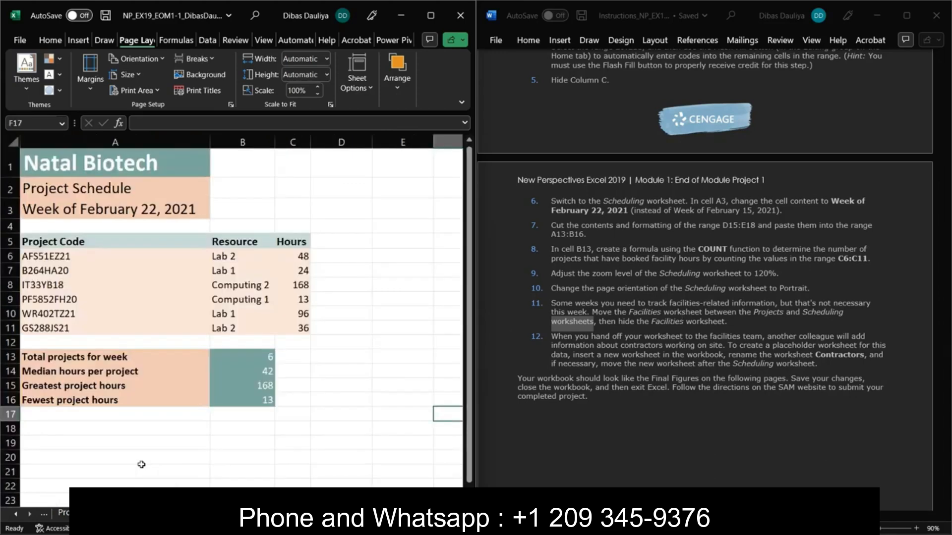
# - Insert a new worksheet after the Scheduling worksheet and rename it Contractors, following instruction step 12
pyautogui.click(686, 327)
pyautogui.scroll(-1, 686, 326)
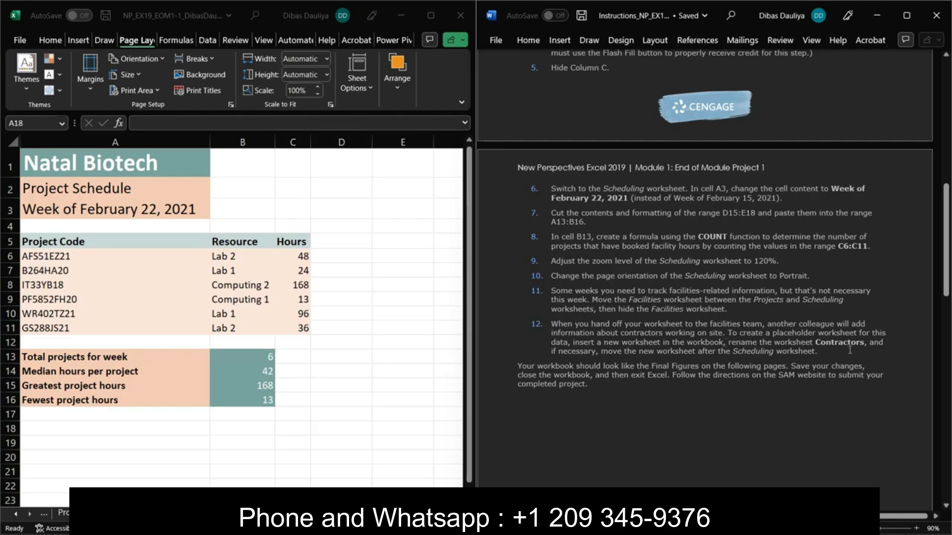
pyautogui.doubleClick(829, 343)
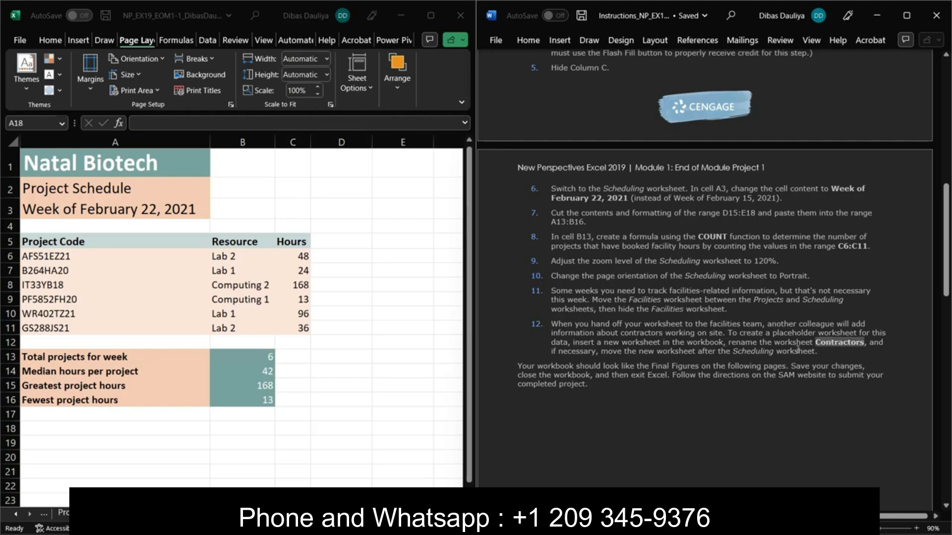
pyautogui.click(716, 357)
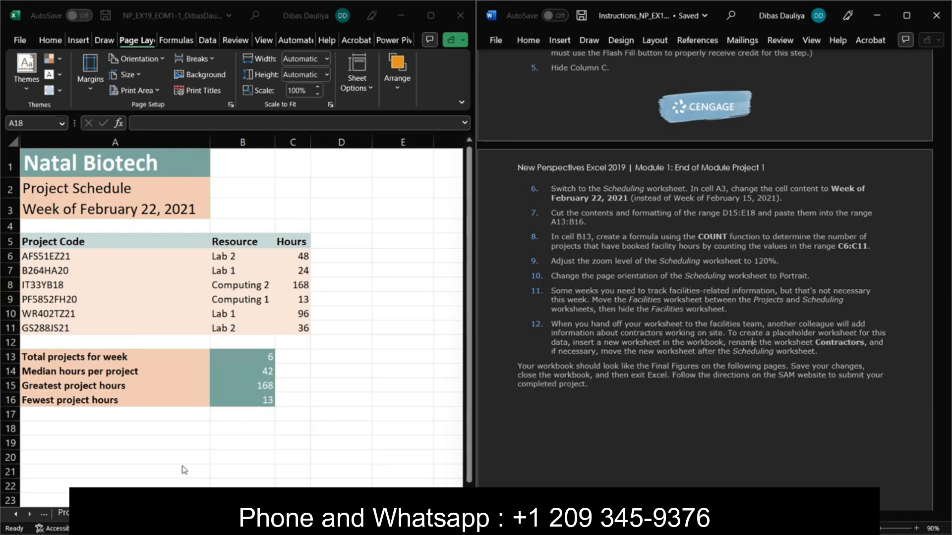
pyautogui.click(114, 429)
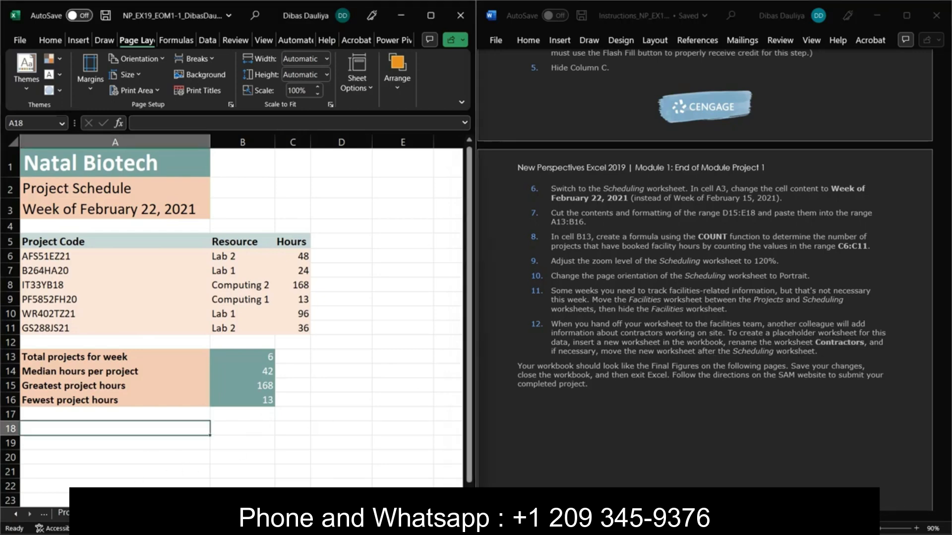
pyautogui.rightClick(141, 513)
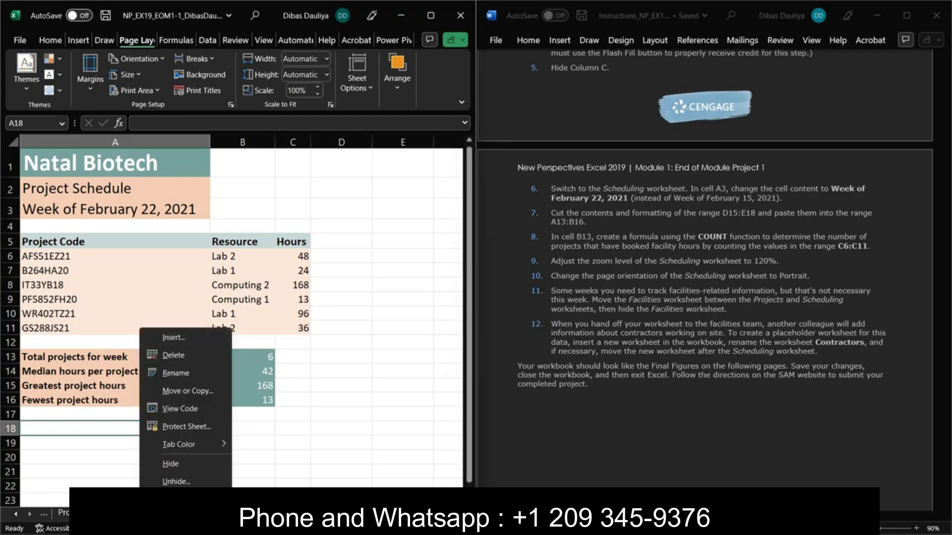
pyautogui.press('Escape')
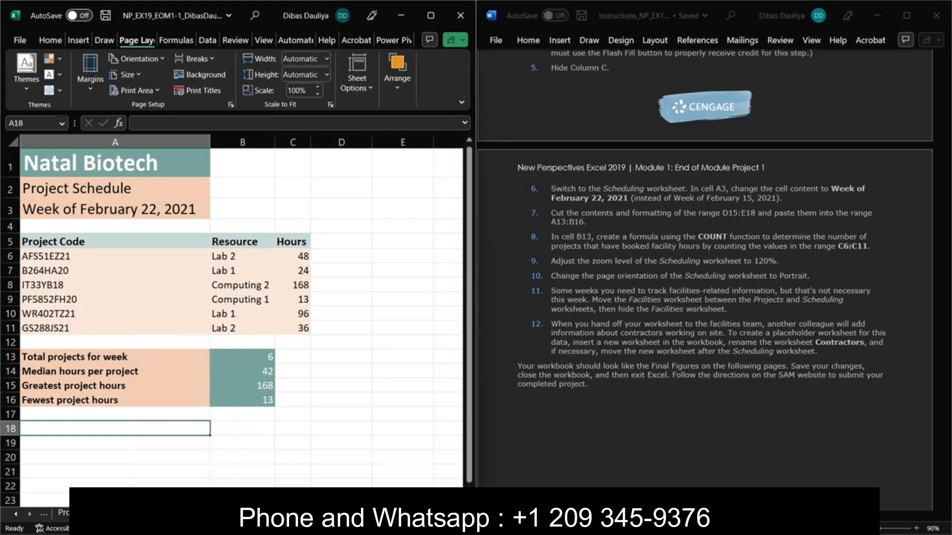
pyautogui.click(179, 514)
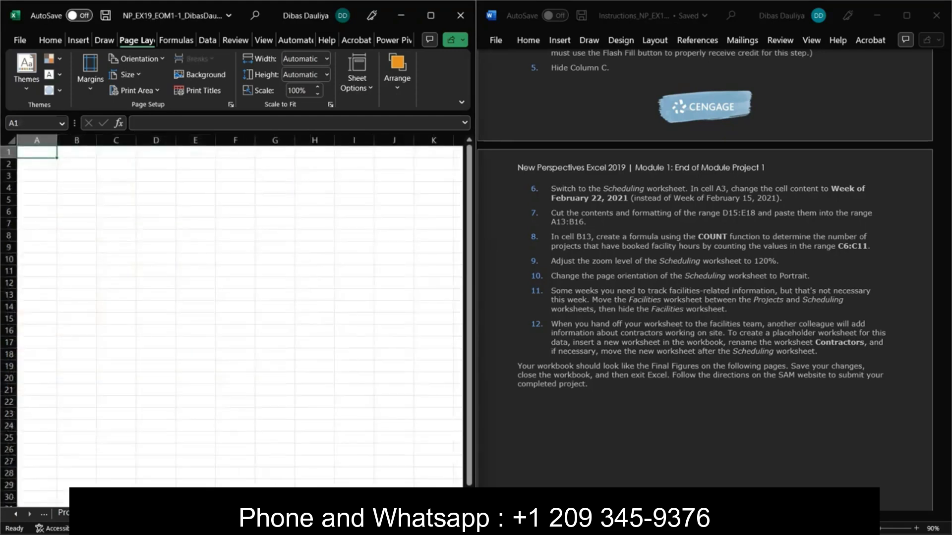
pyautogui.rightClick(179, 514)
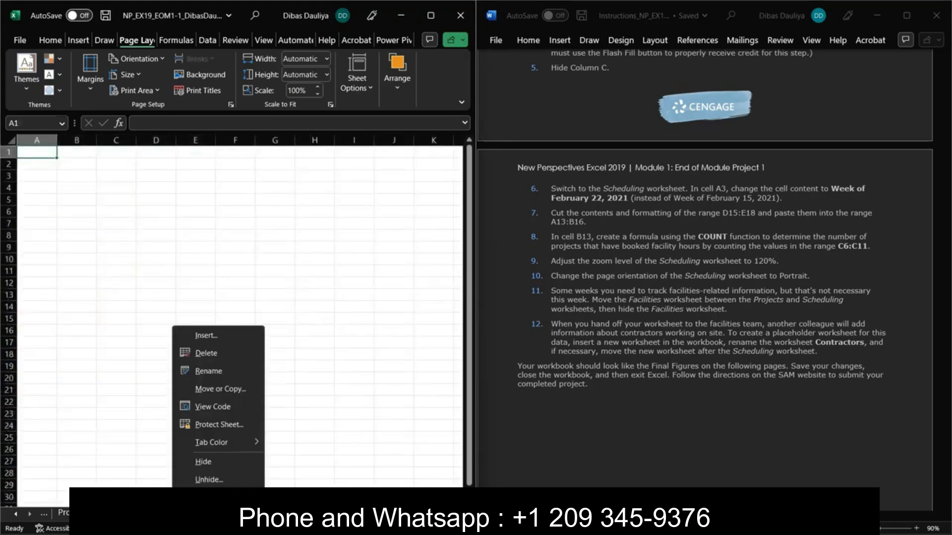
pyautogui.click(216, 373)
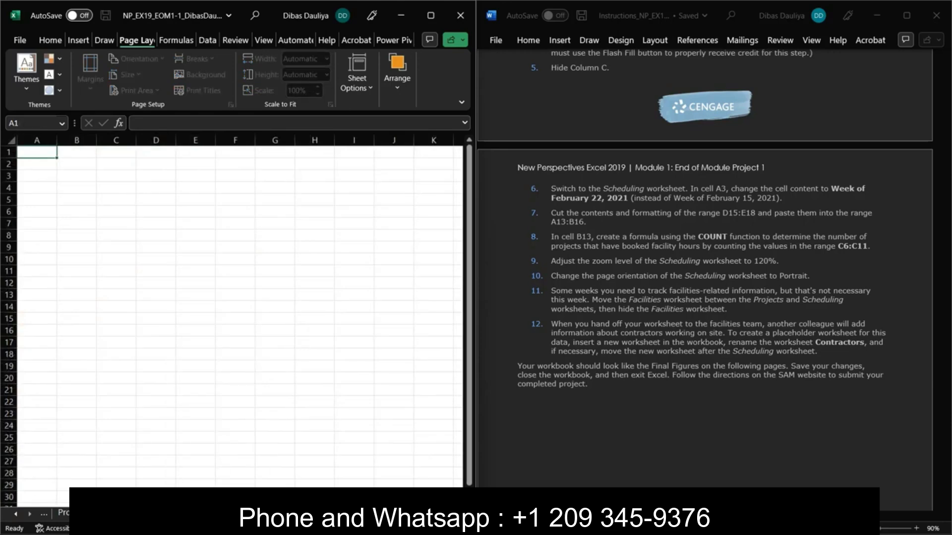
pyautogui.press('Return')
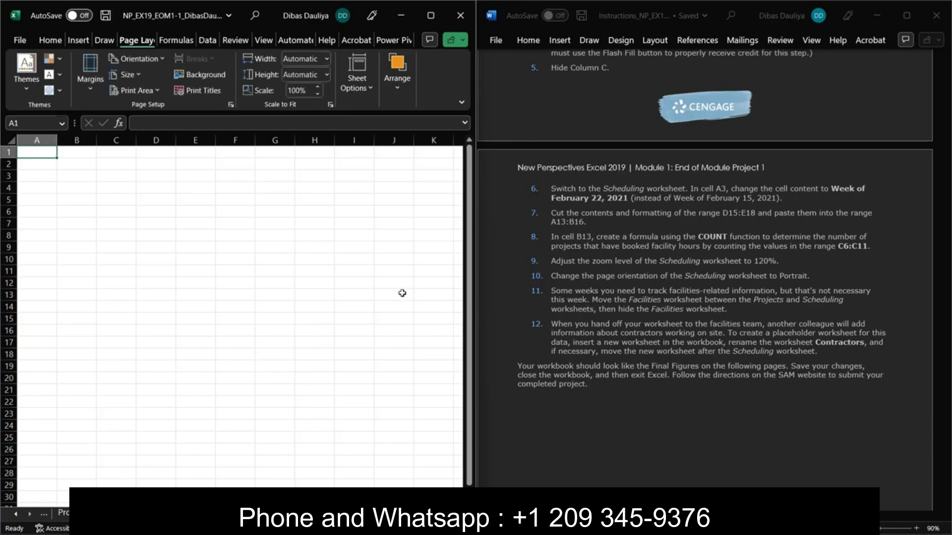